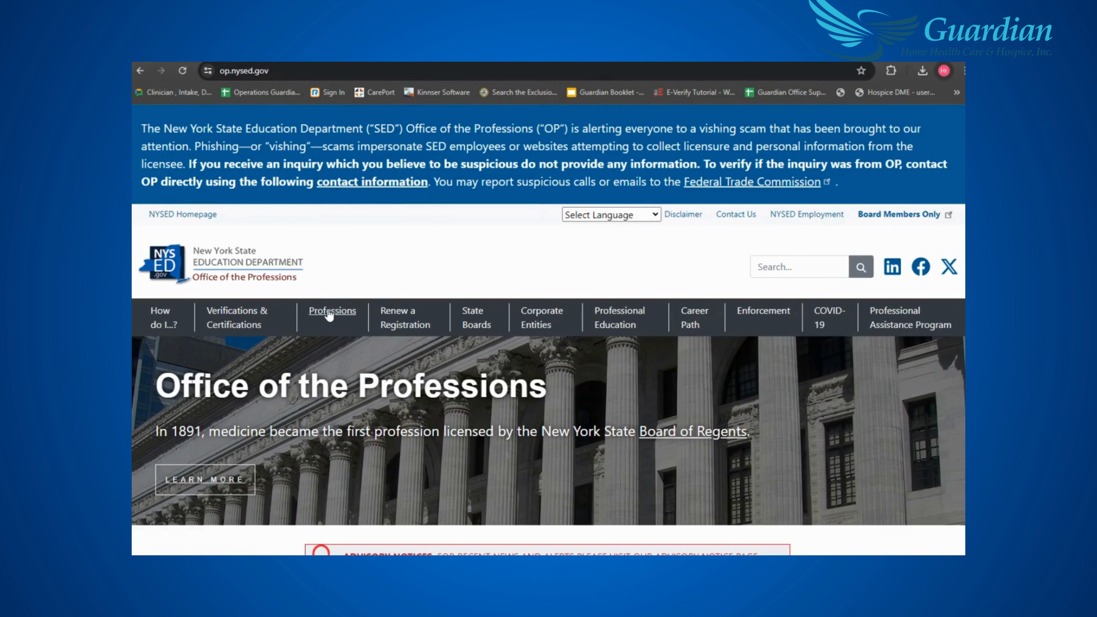
- Go through Professions > Nursing > Registered Professional Nurse to the How to Apply instructions
{"action": "left_click", "coordinate": [329, 313]}
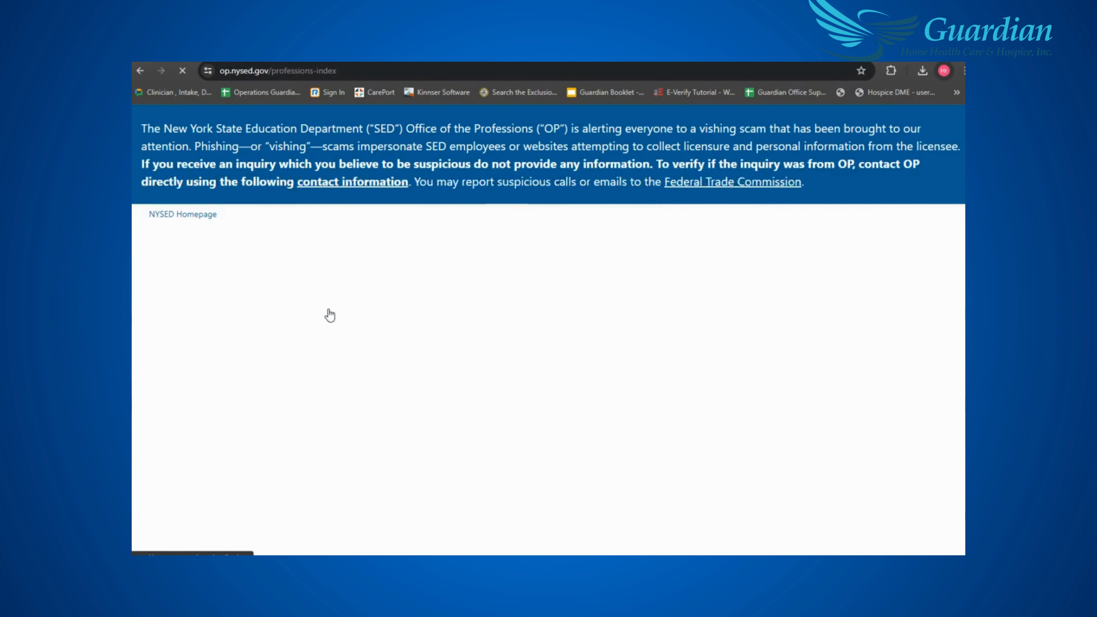
{"action": "scroll", "coordinate": [326, 314], "scroll_direction": "down", "scroll_amount": 5}
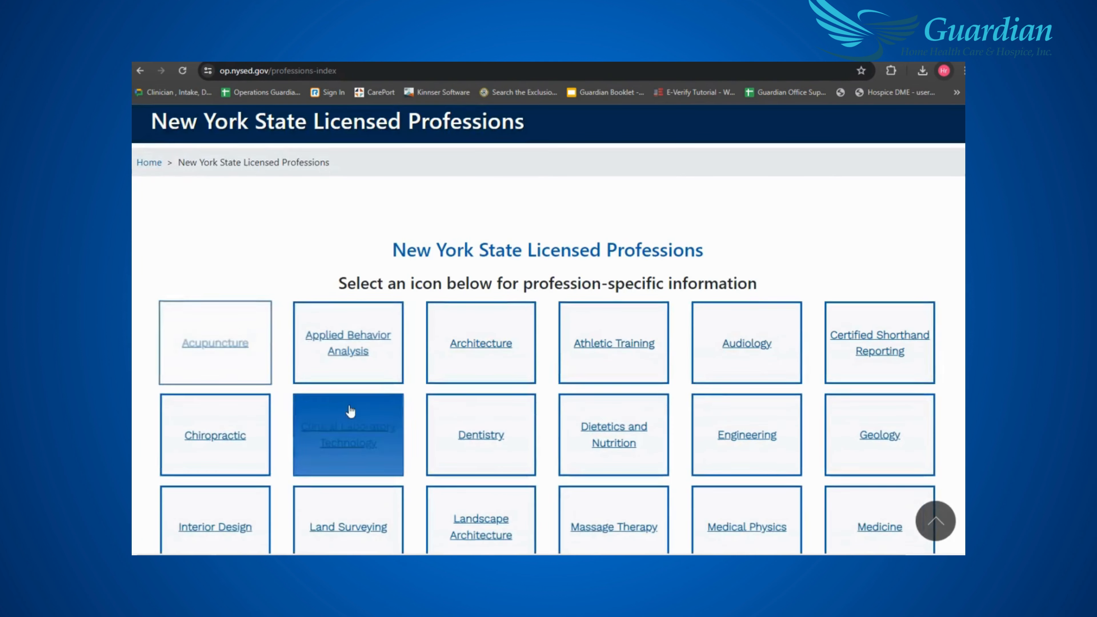
{"action": "scroll", "coordinate": [460, 350], "scroll_direction": "down", "scroll_amount": 6}
{"action": "left_click", "coordinate": [484, 278]}
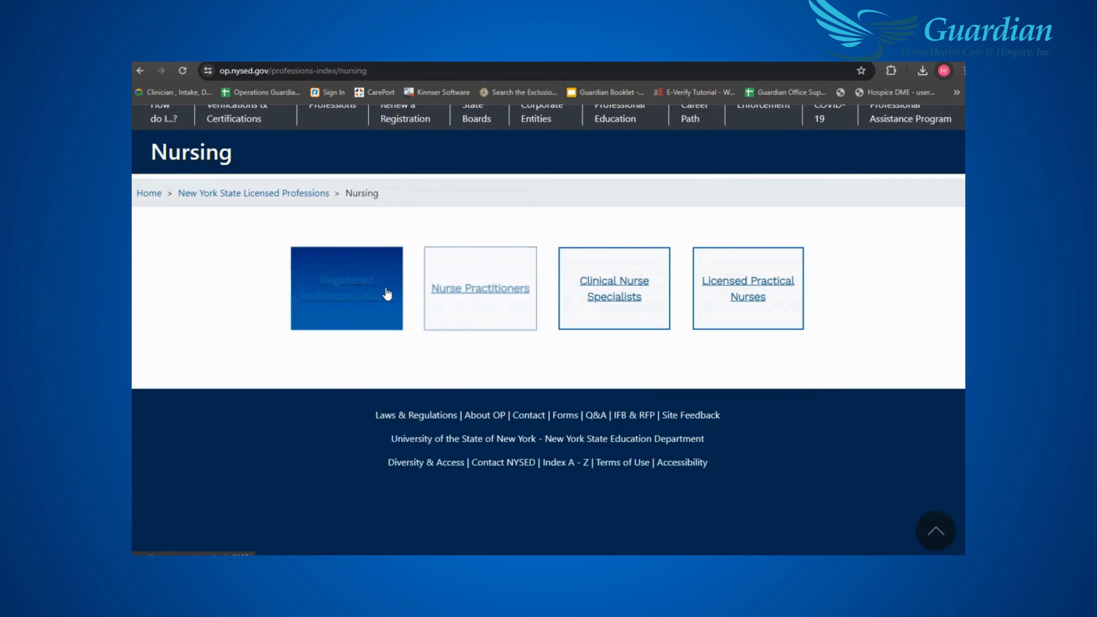
{"action": "left_click", "coordinate": [379, 298]}
{"action": "scroll", "coordinate": [380, 296], "scroll_direction": "down", "scroll_amount": 12}
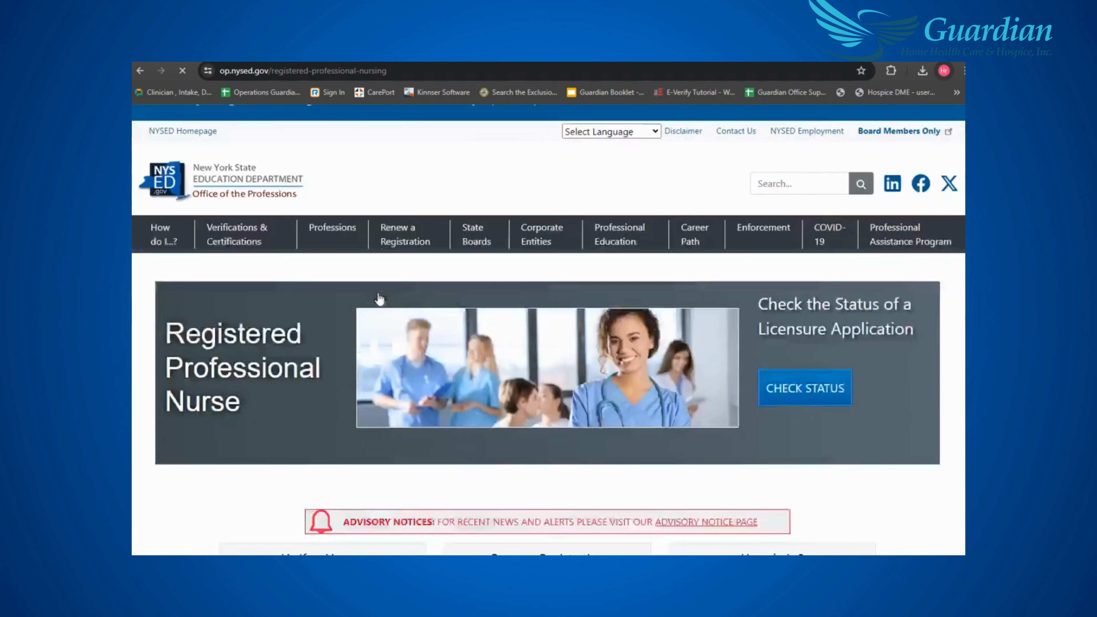
{"action": "left_click", "coordinate": [351, 308]}
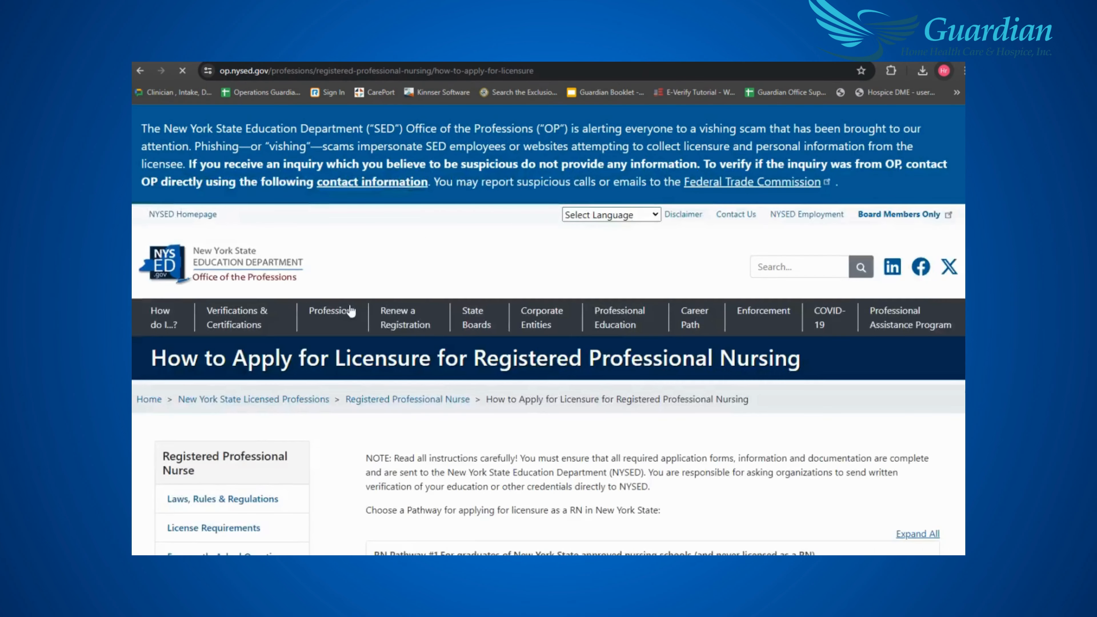
- Expand the RN Pathway #5 foreign-graduate instructions and follow the Online Form 1 link
{"action": "scroll", "coordinate": [349, 305], "scroll_direction": "down", "scroll_amount": 5}
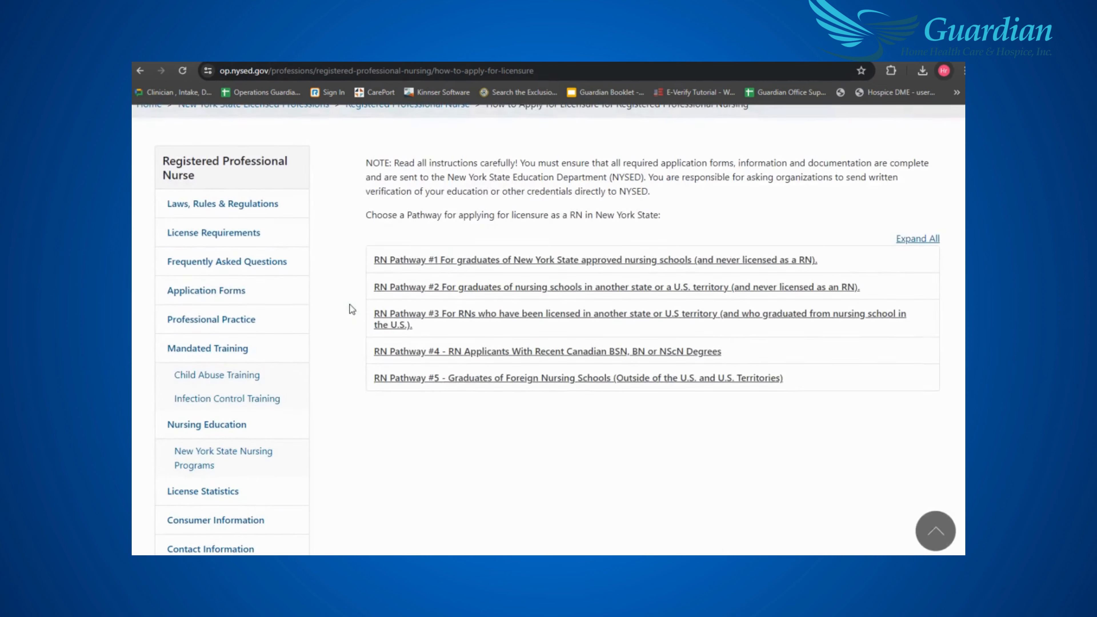
{"action": "left_click", "coordinate": [435, 380]}
{"action": "scroll", "coordinate": [436, 379], "scroll_direction": "down", "scroll_amount": 3}
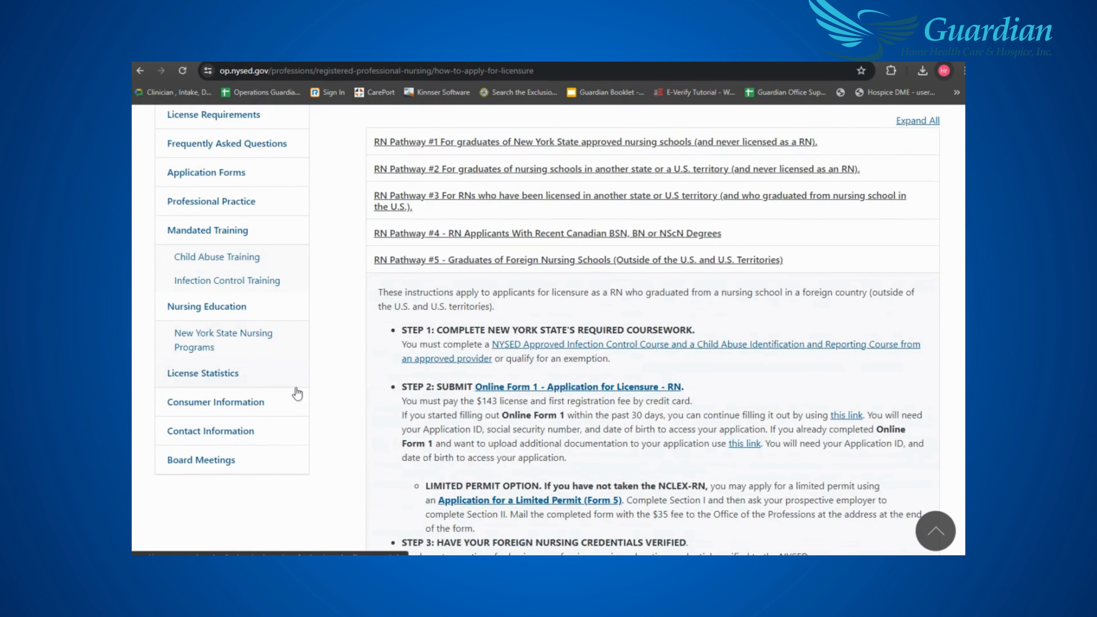
{"action": "left_click", "coordinate": [551, 388]}
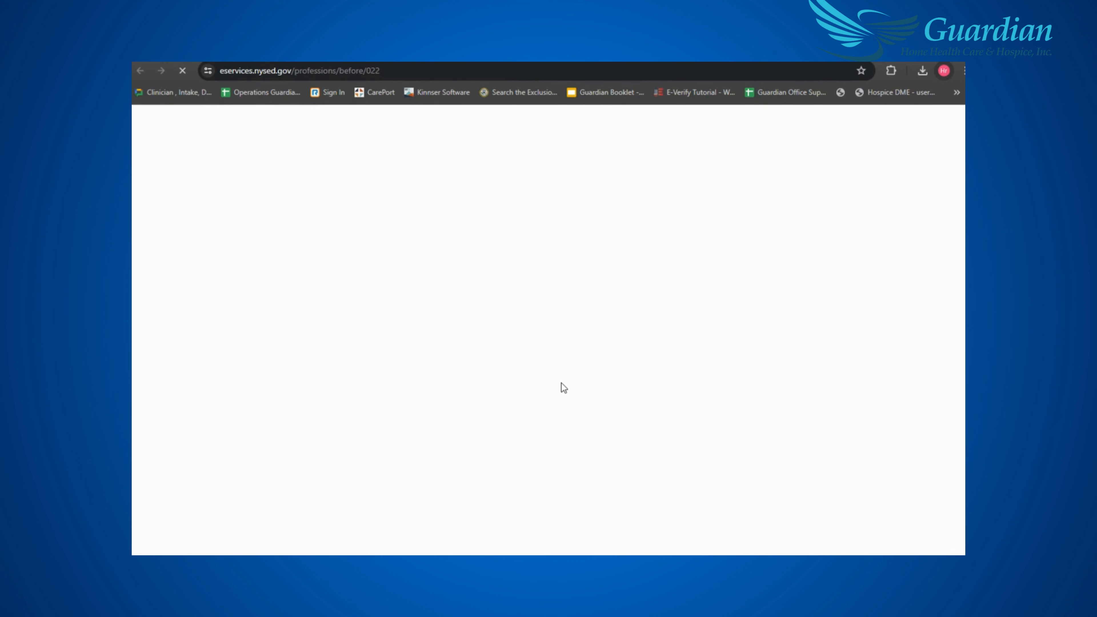
- Begin the online RN licensure application from the bottom of the prerequisites page
{"action": "scroll", "coordinate": [564, 377], "scroll_direction": "down", "scroll_amount": 10}
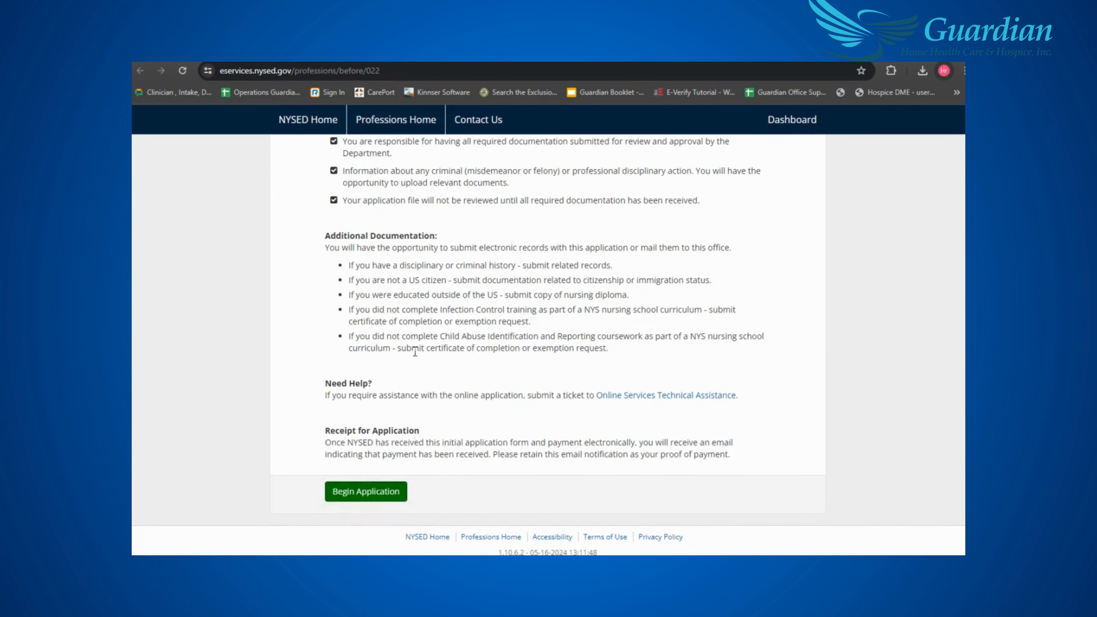
{"action": "left_click", "coordinate": [366, 495]}
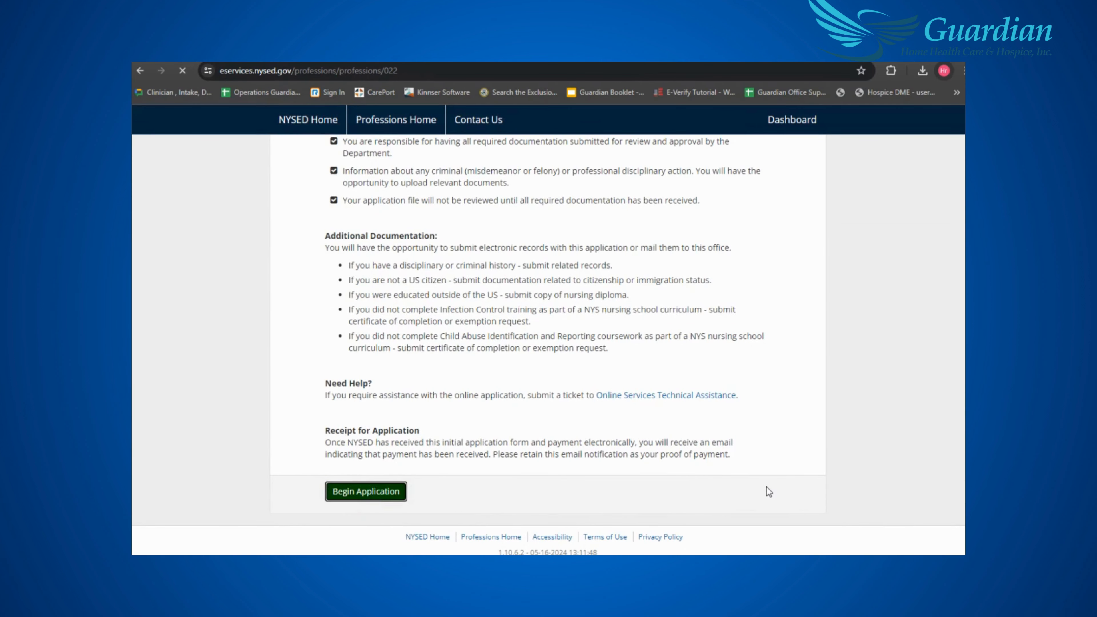
{"action": "scroll", "coordinate": [766, 487], "scroll_direction": "down", "scroll_amount": 3}
{"action": "scroll", "coordinate": [765, 486], "scroll_direction": "down", "scroll_amount": 3}
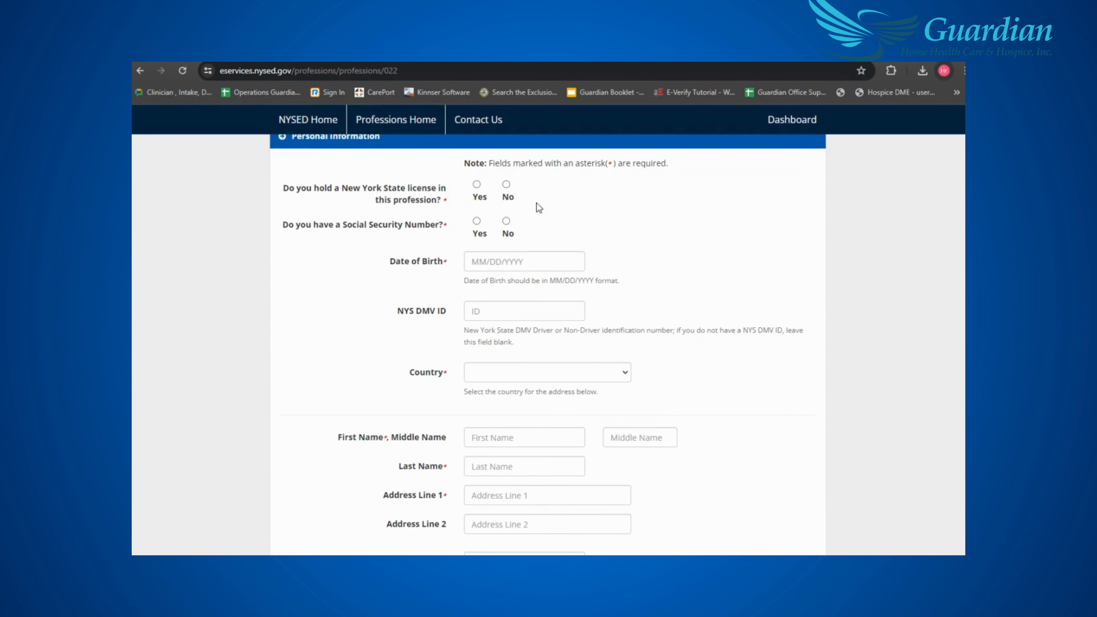
- Answer No to holding a NY license and having a Social Security Number, and enter the birth date
{"action": "left_click", "coordinate": [506, 186]}
{"action": "left_click", "coordinate": [506, 222]}
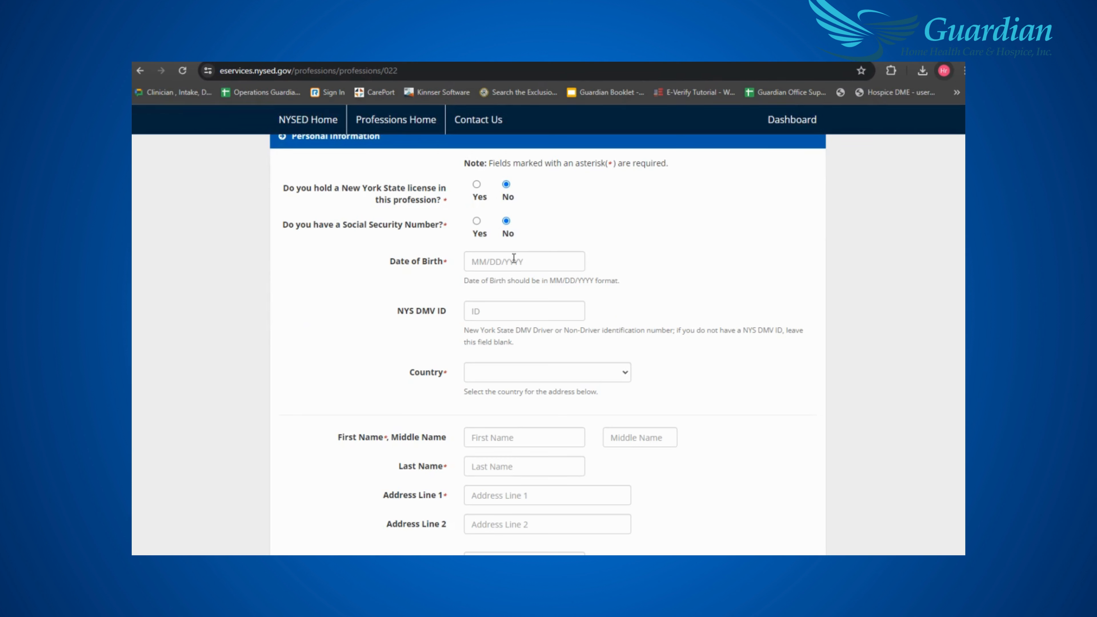
{"action": "left_click", "coordinate": [527, 268]}
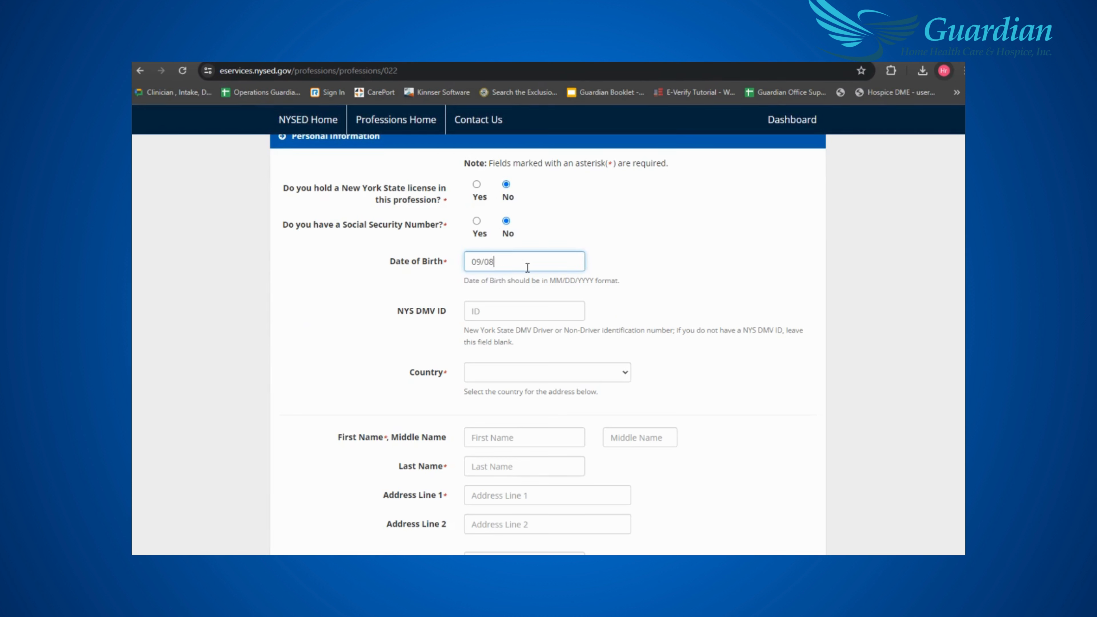
- Choose Philippines (the) as the country
{"action": "left_click", "coordinate": [526, 369]}
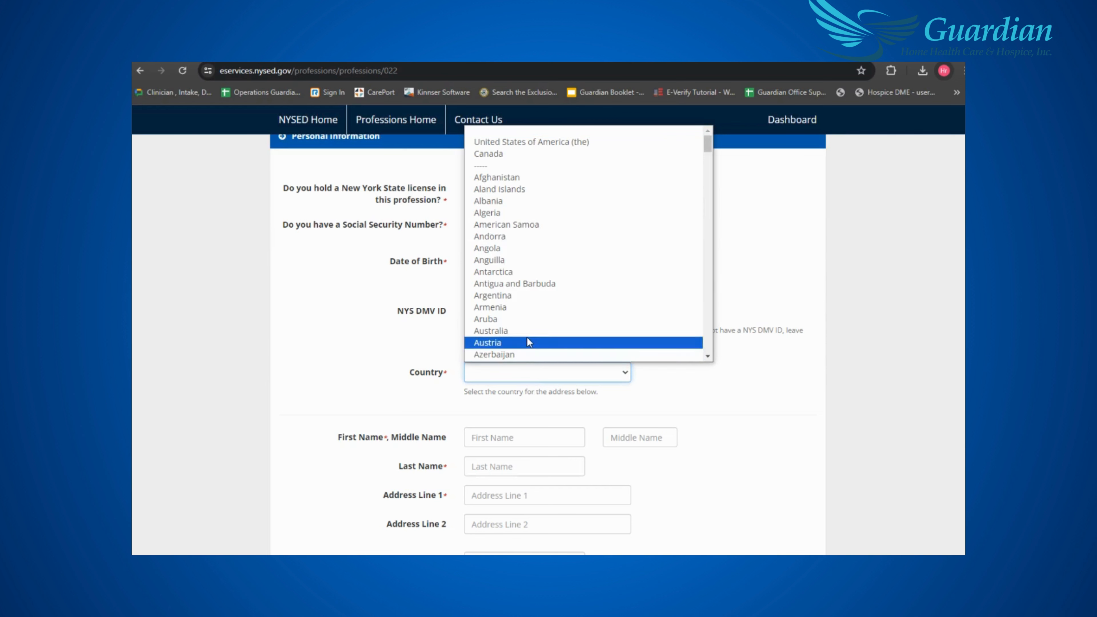
{"action": "key", "text": "p"}
{"action": "scroll", "coordinate": [527, 338], "scroll_direction": "down", "scroll_amount": 3}
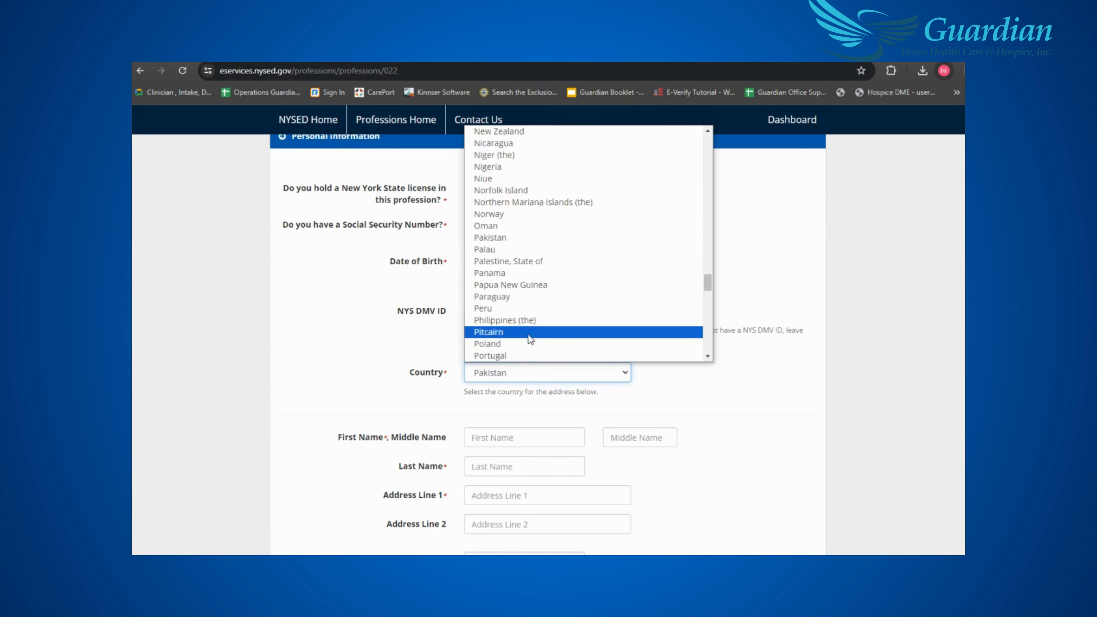
{"action": "left_click", "coordinate": [529, 320]}
- Fill in the applicant's first, middle and last names
{"action": "scroll", "coordinate": [764, 393], "scroll_direction": "down", "scroll_amount": 3}
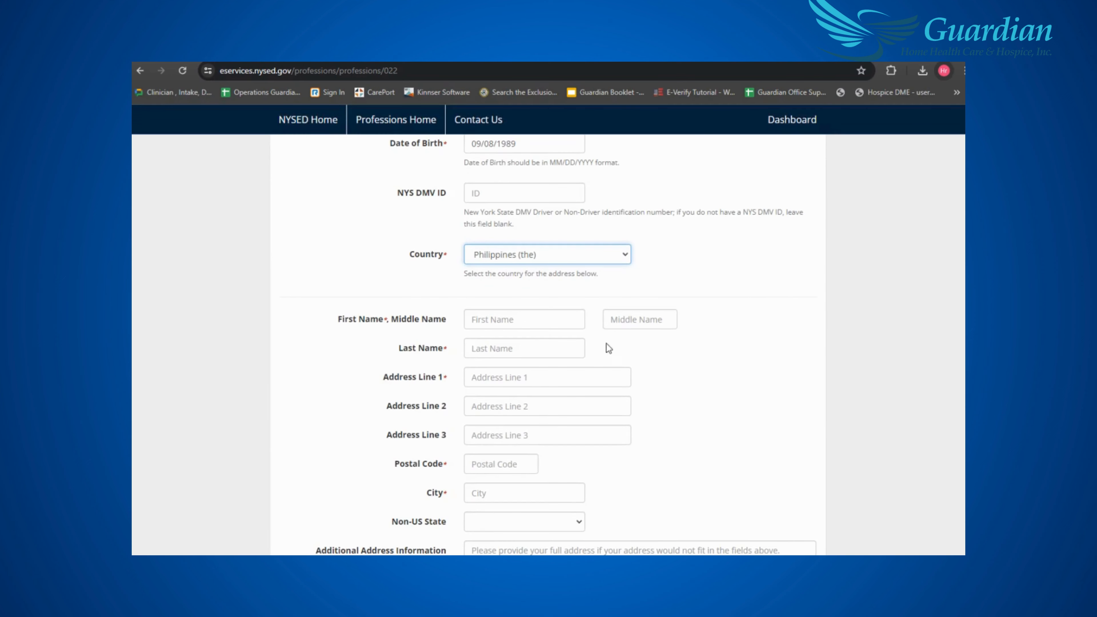
{"action": "left_click", "coordinate": [554, 315]}
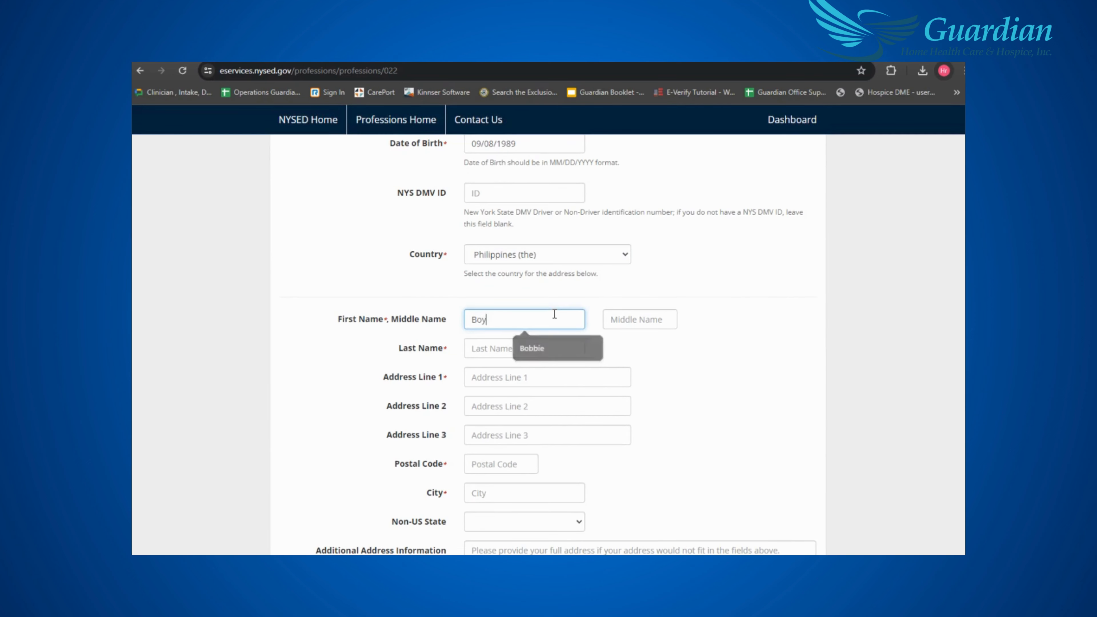
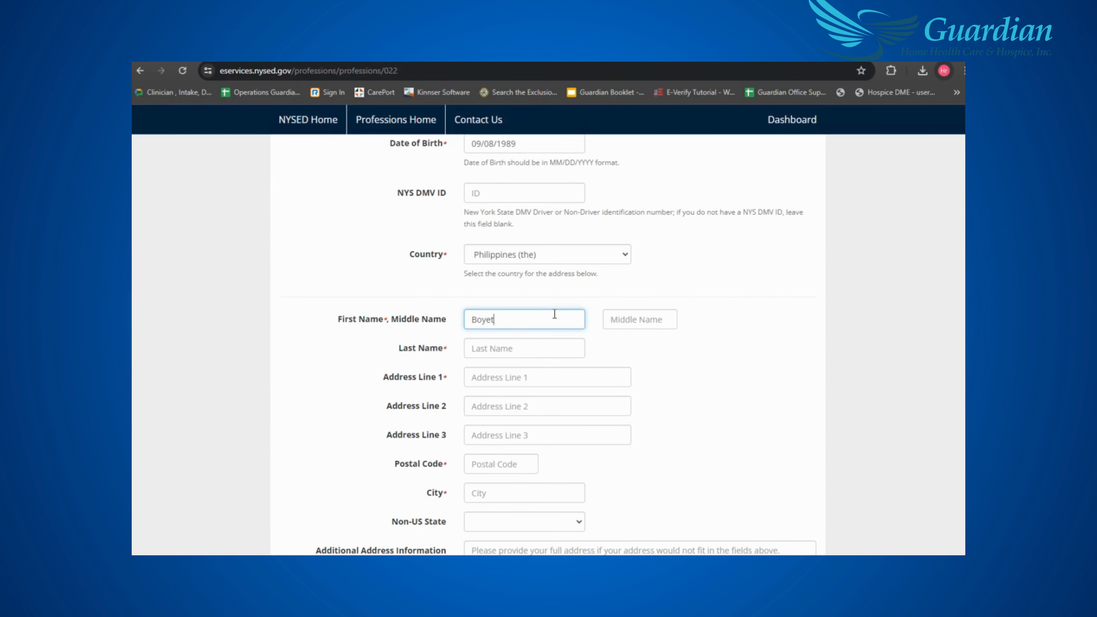
{"action": "left_click", "coordinate": [645, 317]}
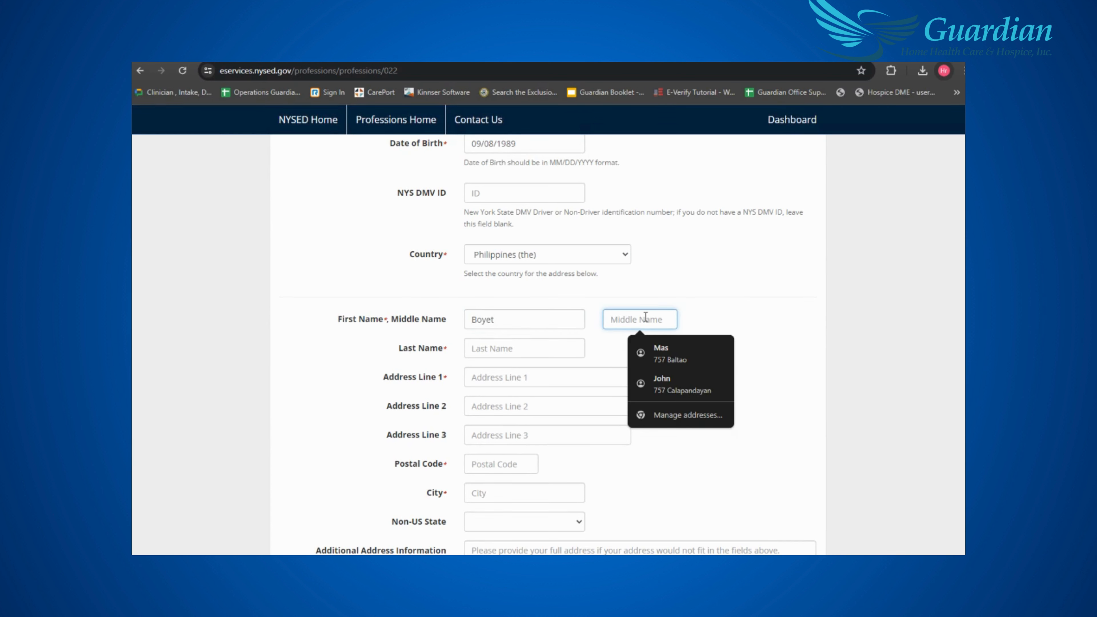
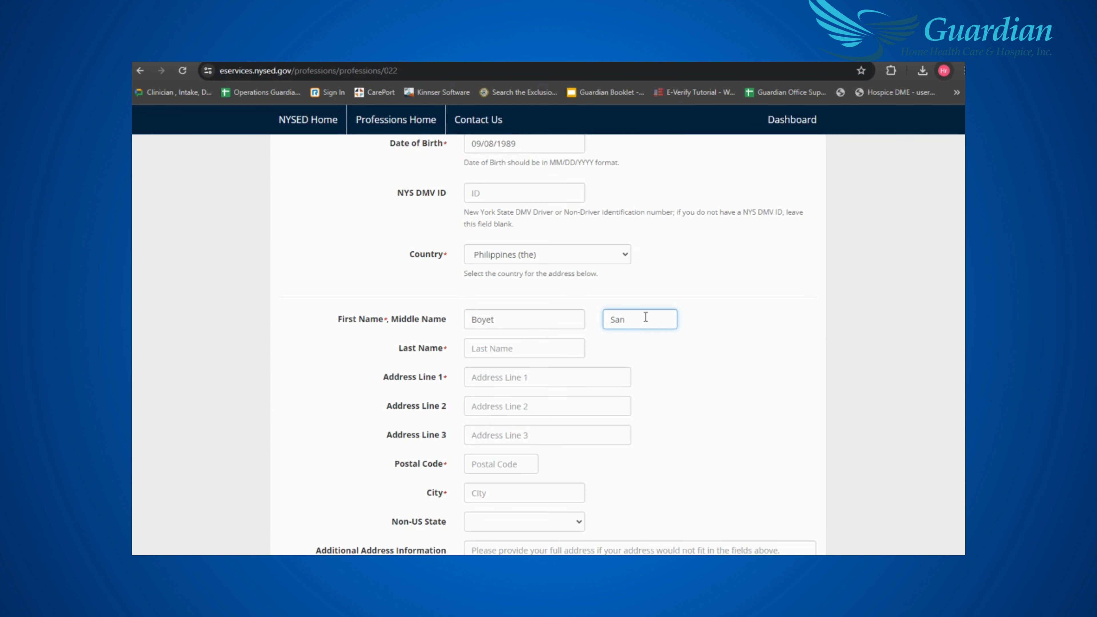
{"action": "left_click", "coordinate": [580, 347]}
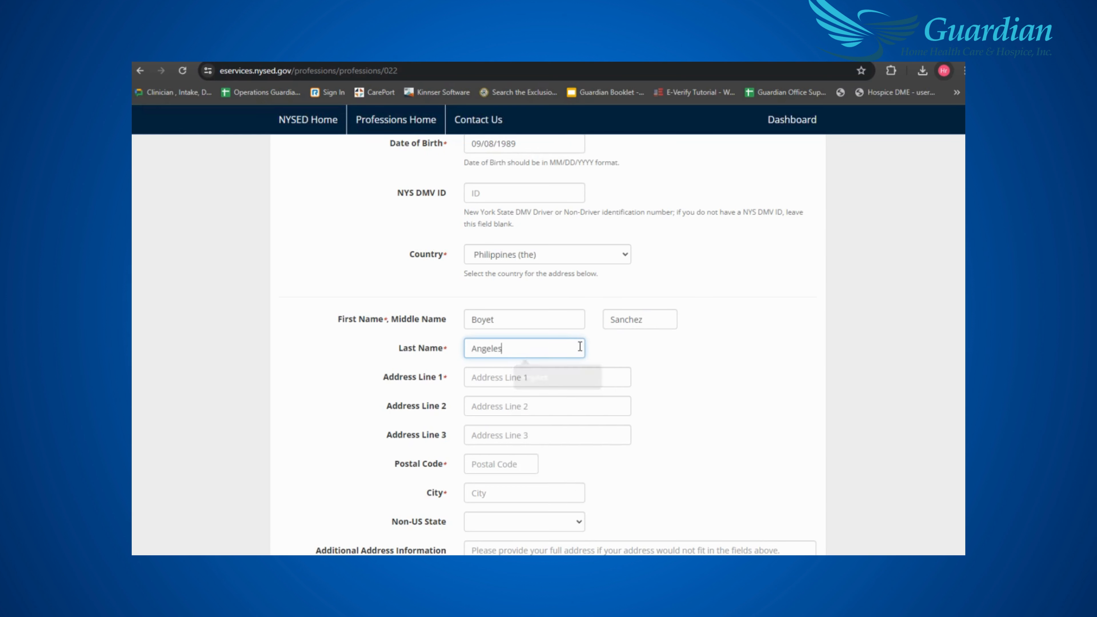
- Enter the applicant's street address, postal code and city
{"action": "left_click", "coordinate": [575, 376]}
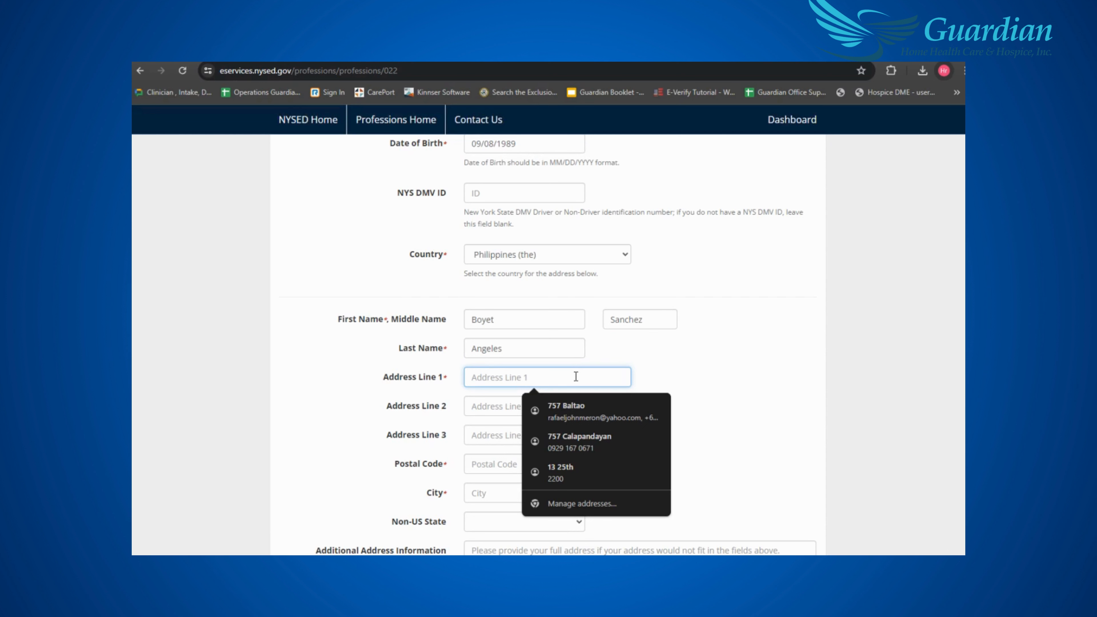
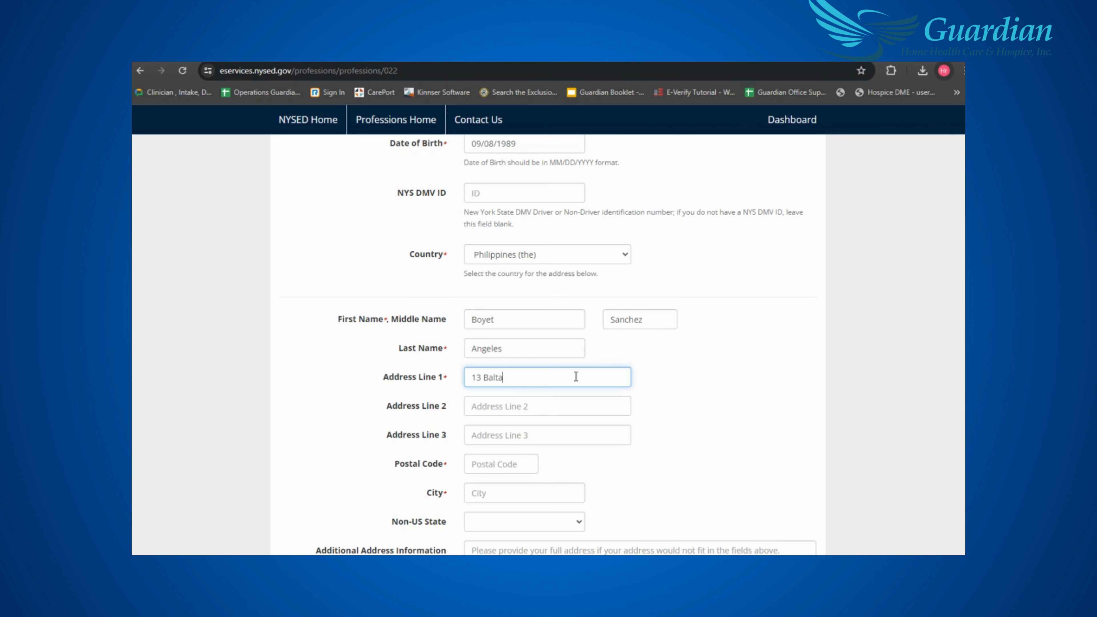
{"action": "scroll", "coordinate": [576, 380], "scroll_direction": "down", "scroll_amount": 2}
{"action": "left_click", "coordinate": [509, 403]}
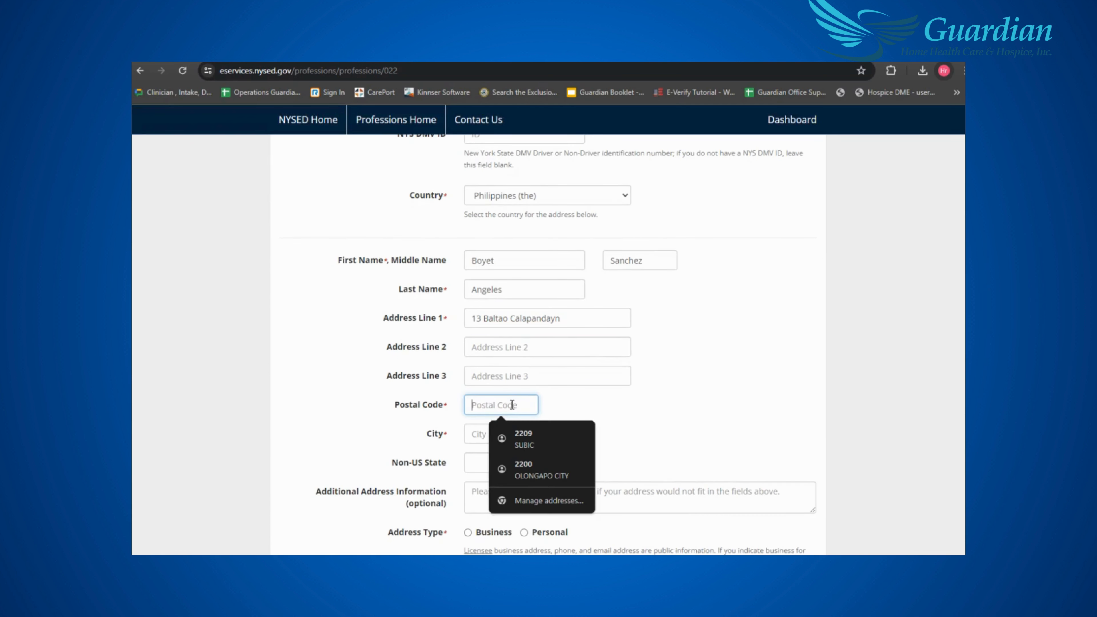
{"action": "type", "text": "2209"}
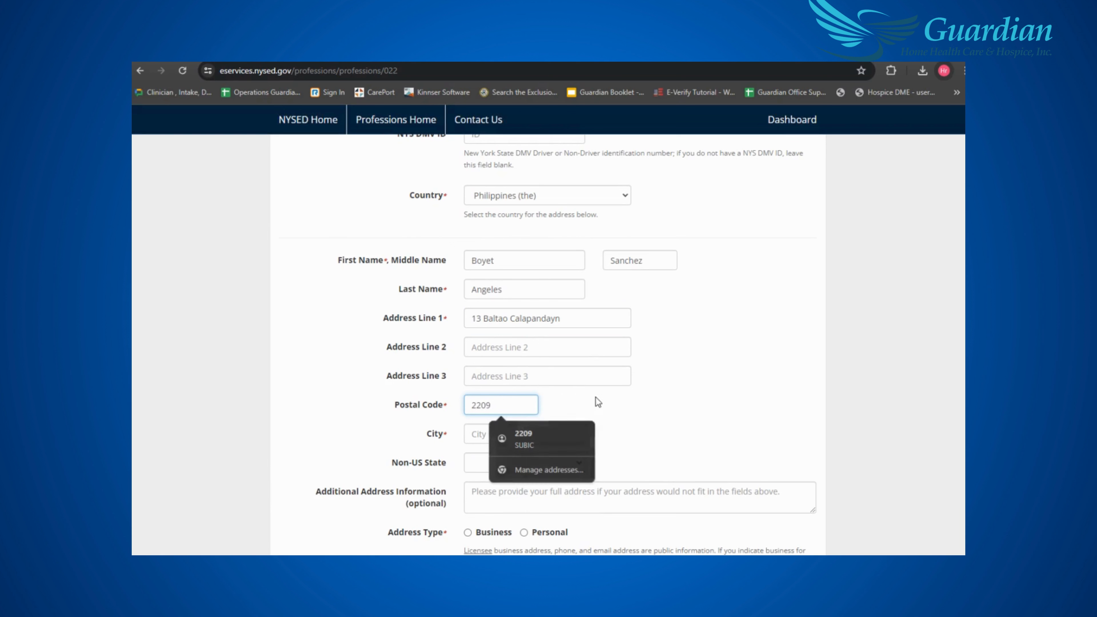
{"action": "left_click", "coordinate": [546, 434]}
{"action": "type", "text": "SubicSub"}
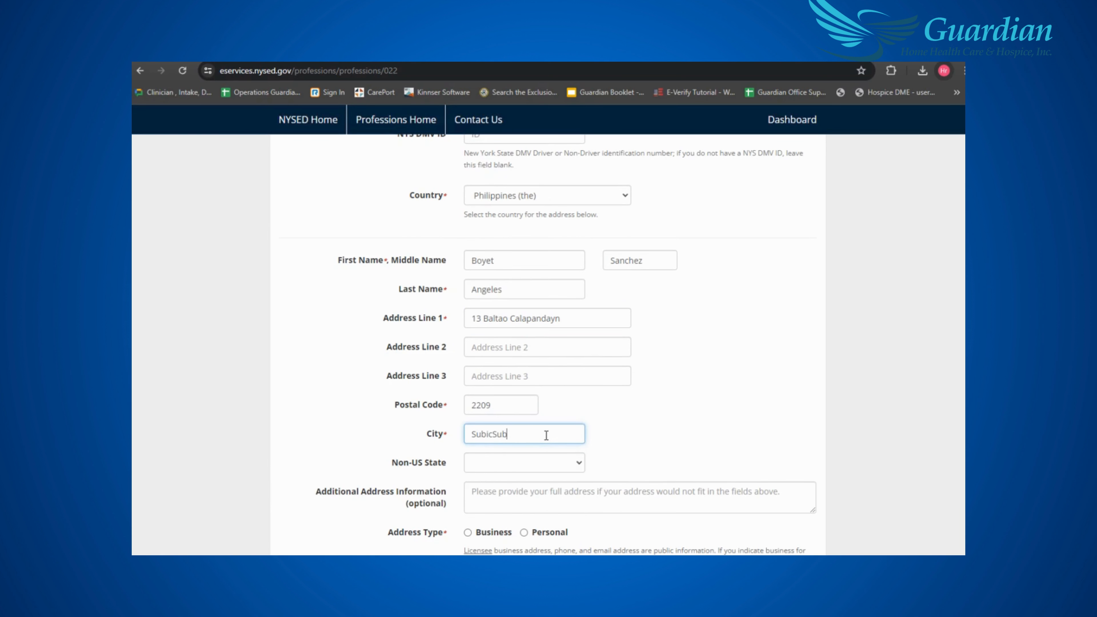
{"action": "key", "text": "BackSpace"}
{"action": "key", "text": "BackSpace"}
{"action": "key", "text": "BackSpace"}
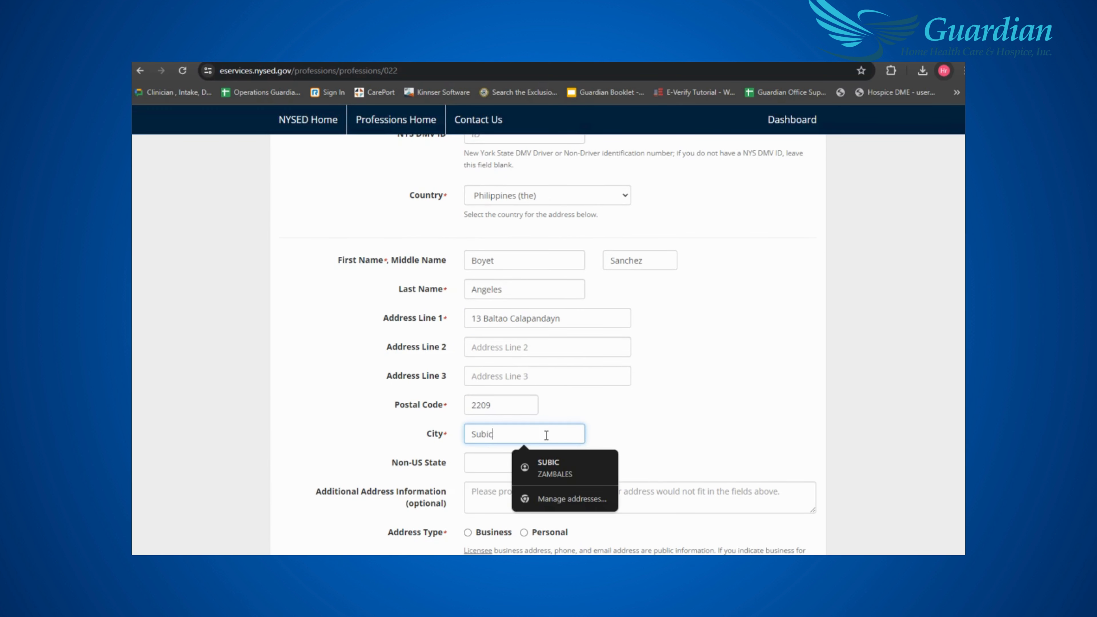
{"action": "left_click", "coordinate": [618, 438]}
- Set Non-US State to Outside USA/Canada and Address Type to Personal
{"action": "scroll", "coordinate": [558, 380], "scroll_direction": "down", "scroll_amount": 3}
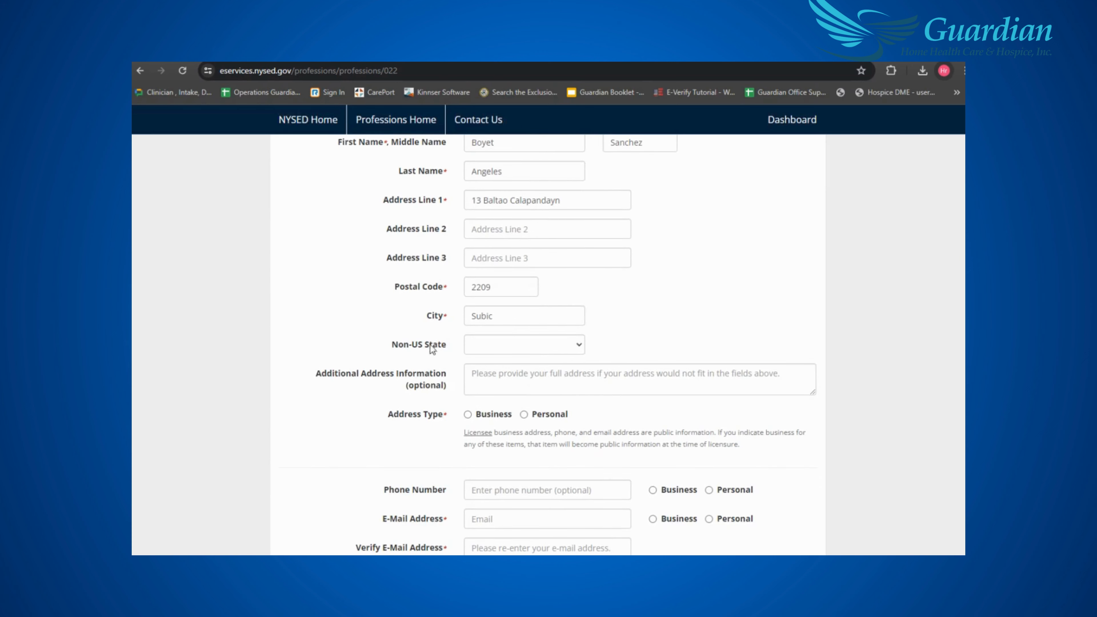
{"action": "left_click", "coordinate": [577, 350]}
{"action": "left_click", "coordinate": [530, 368]}
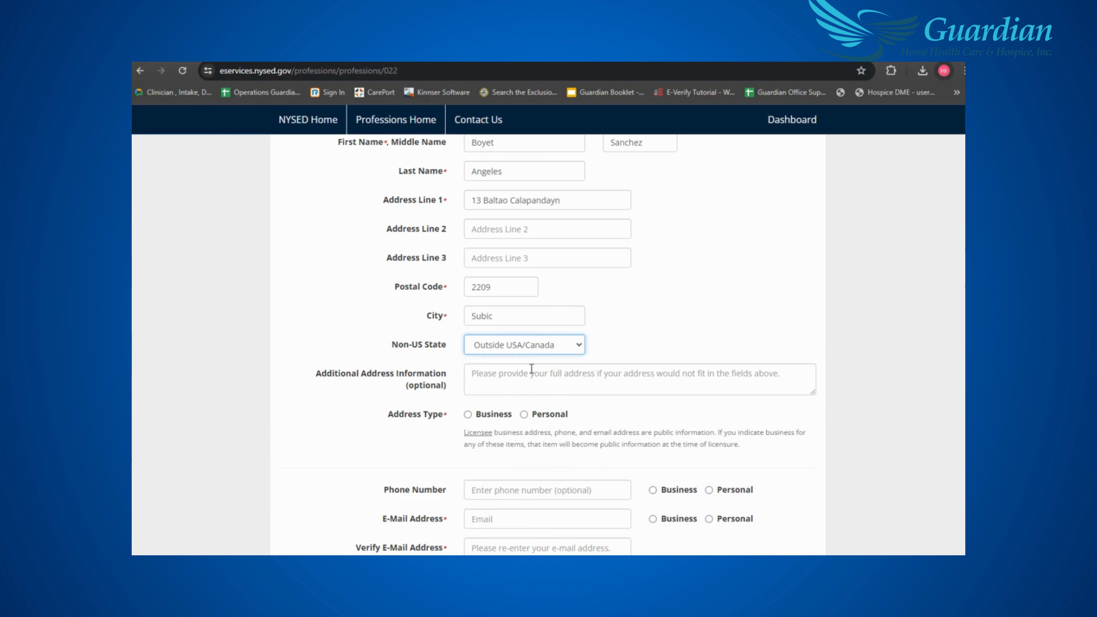
{"action": "scroll", "coordinate": [362, 391], "scroll_direction": "down", "scroll_amount": 2}
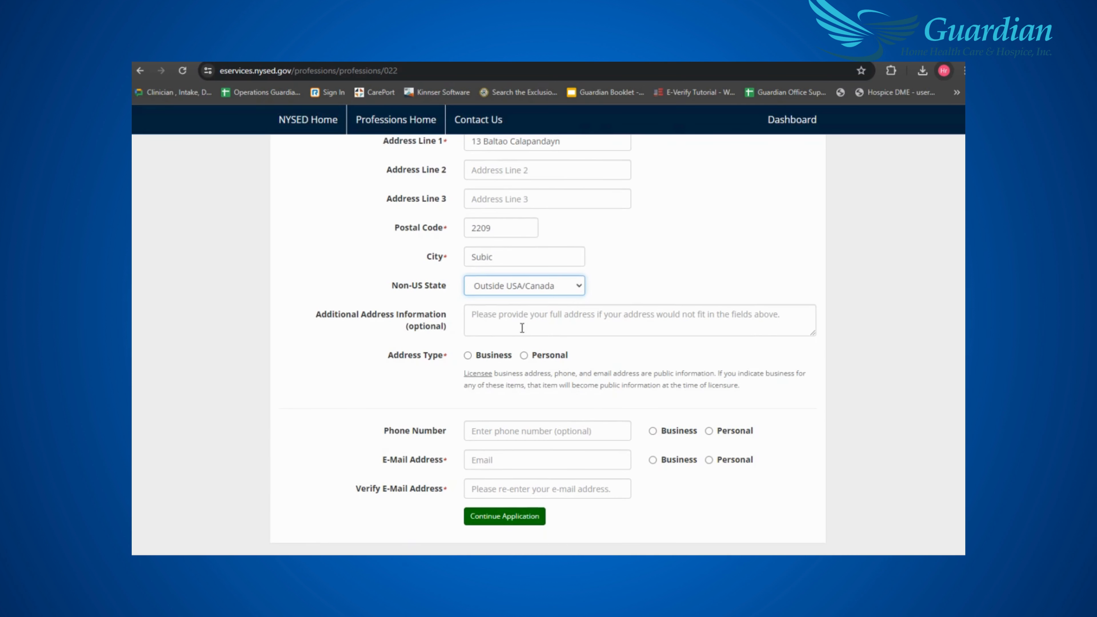
{"action": "left_click", "coordinate": [525, 356]}
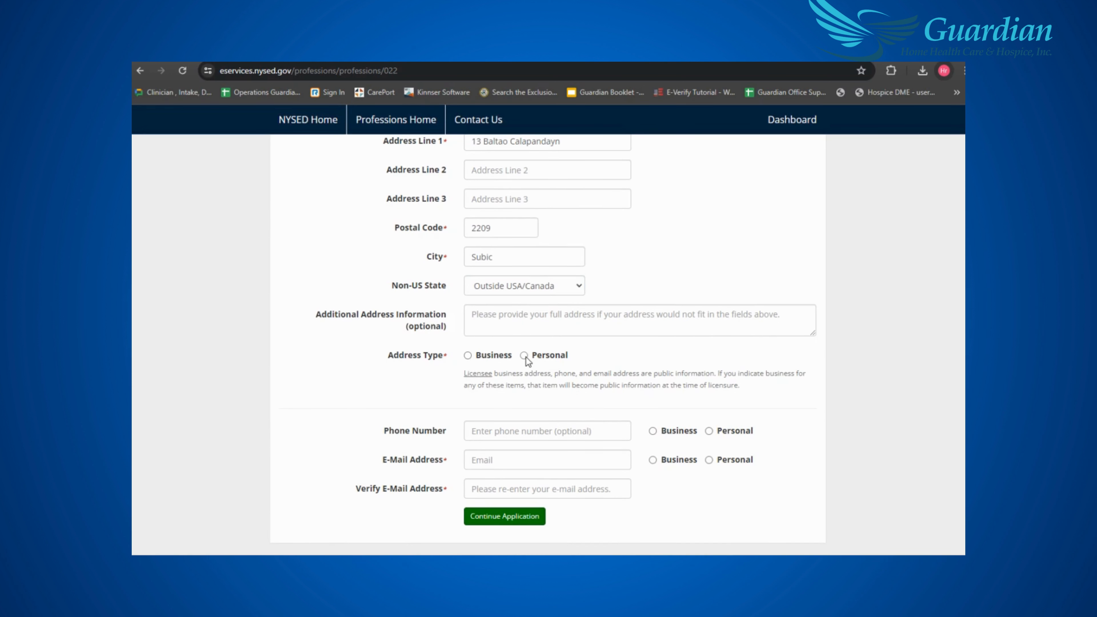
- Enter the applicant's phone number
{"action": "scroll", "coordinate": [643, 374], "scroll_direction": "down", "scroll_amount": 1}
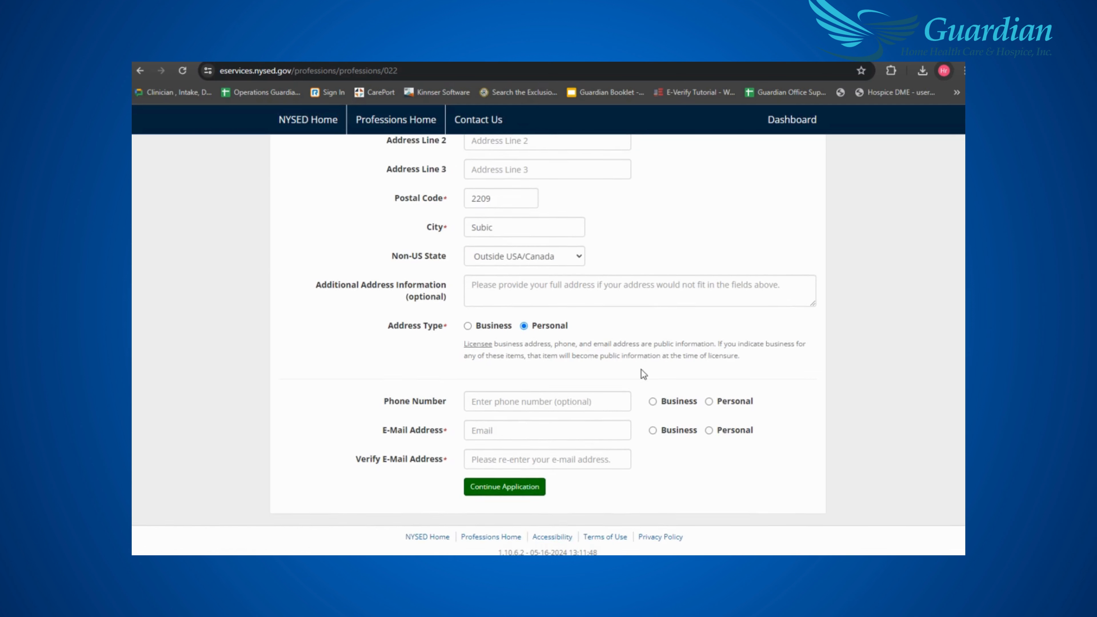
{"action": "left_click", "coordinate": [608, 402]}
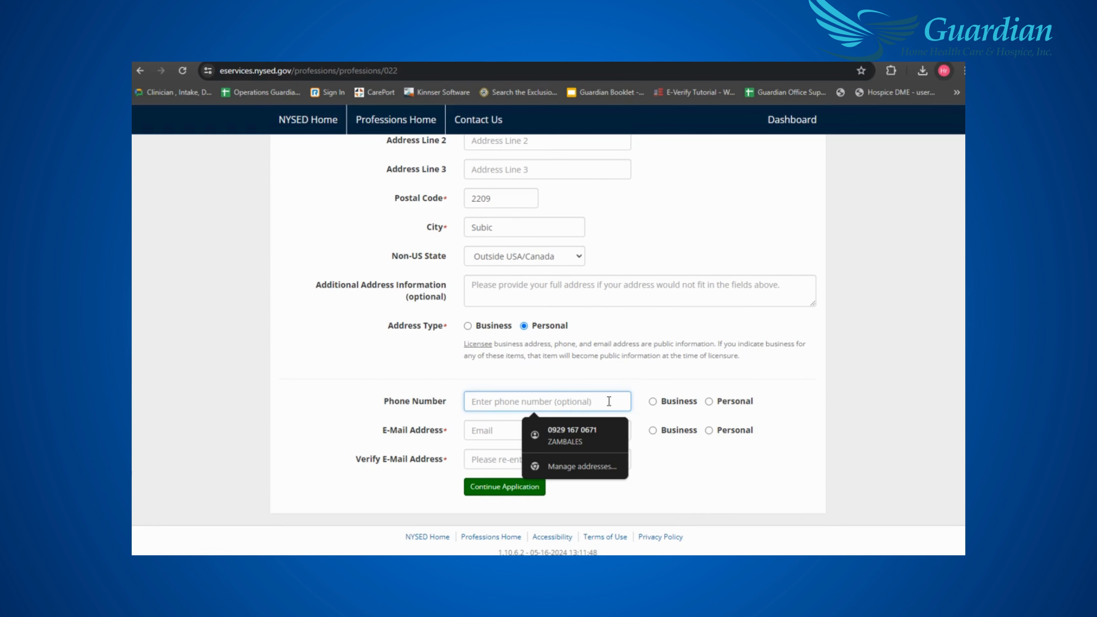
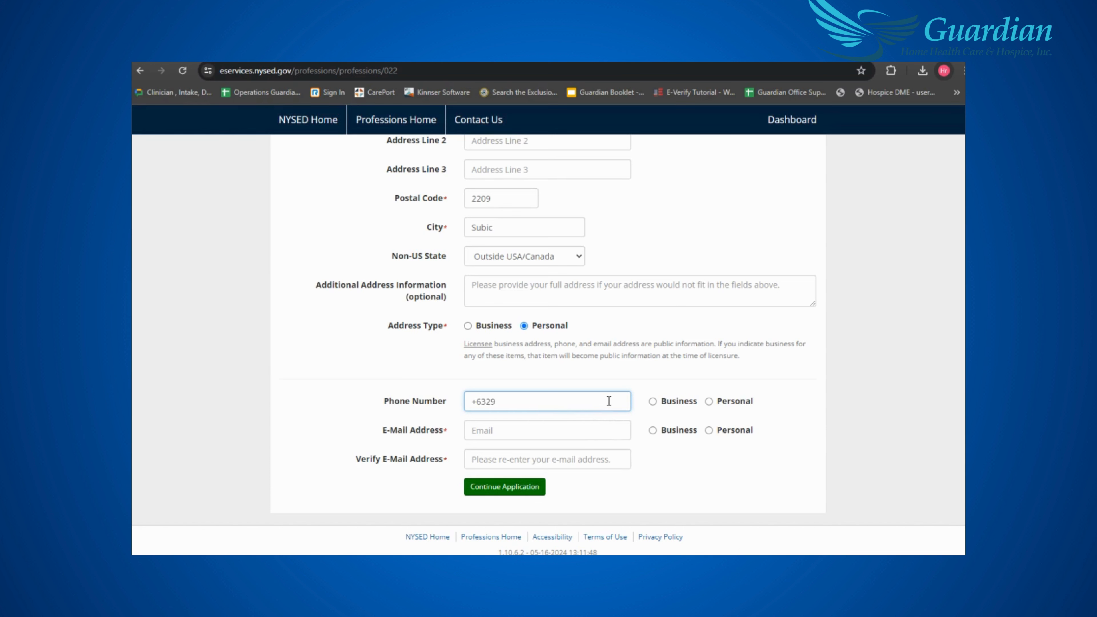
- Mark the phone as personal and enter the applicant's personal e-mail address
{"action": "left_click", "coordinate": [708, 402]}
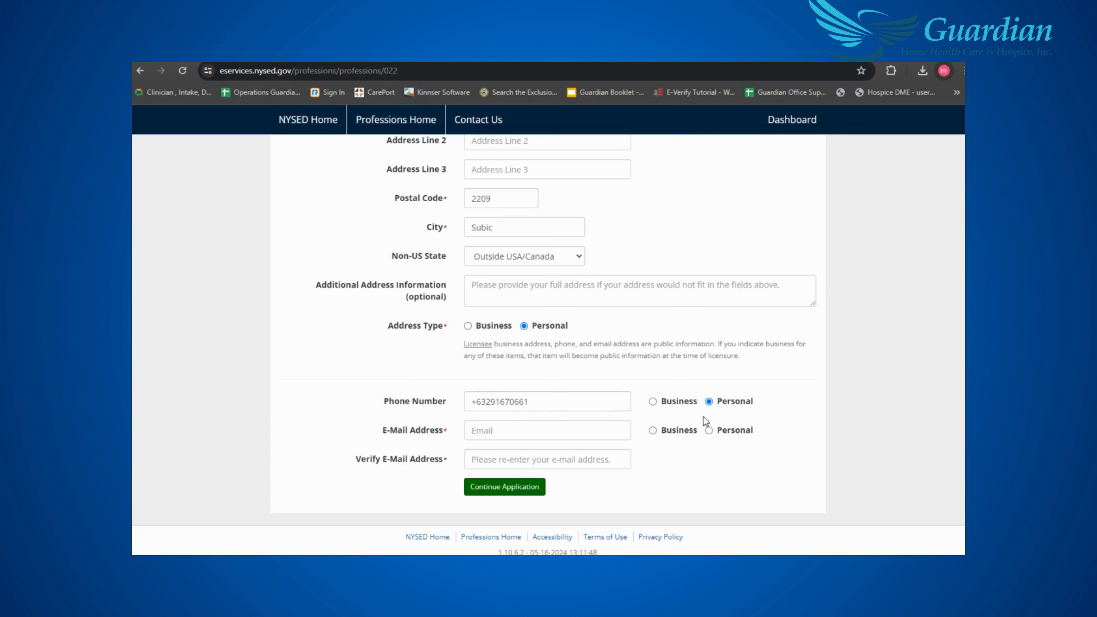
{"action": "left_click", "coordinate": [534, 430]}
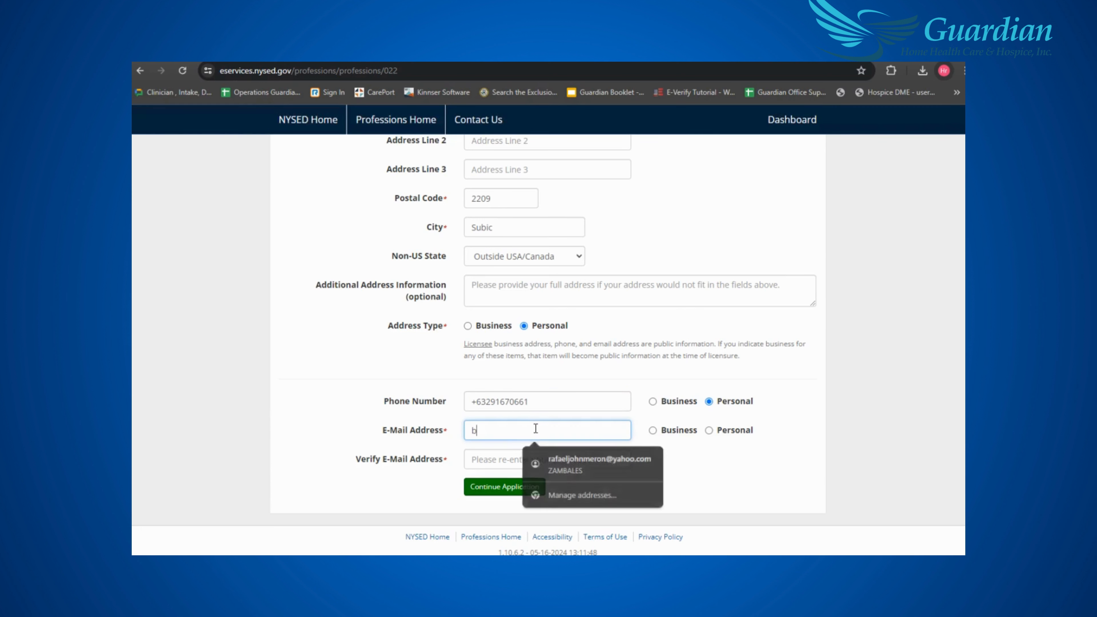
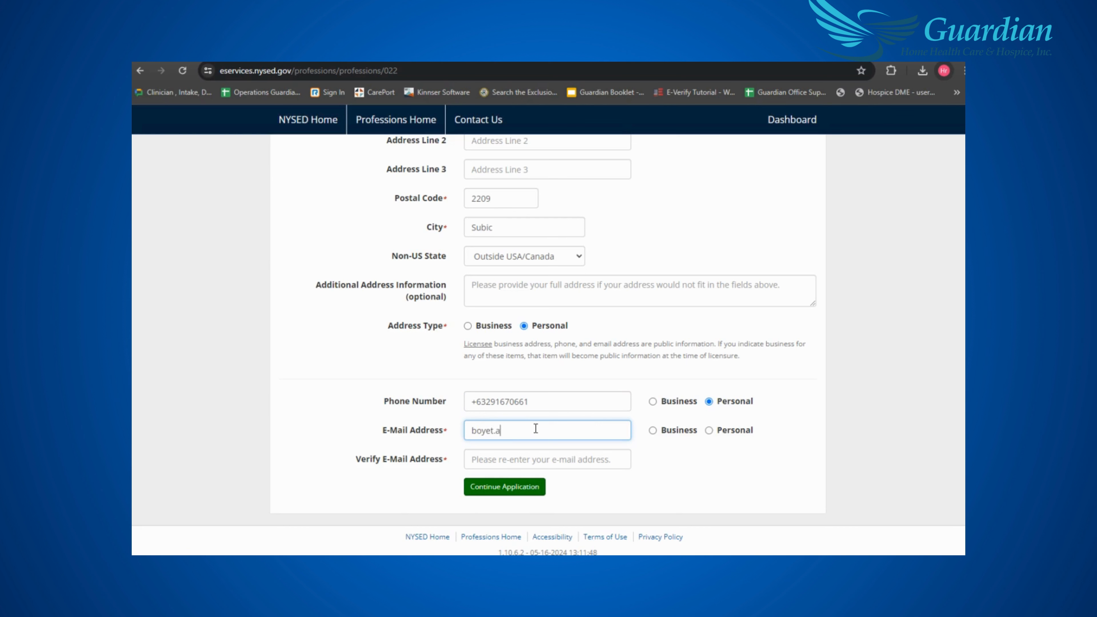
{"action": "left_click", "coordinate": [708, 429]}
- Confirm the e-mail address and continue the application, declining the browser's save-address offer
{"action": "left_click", "coordinate": [530, 460]}
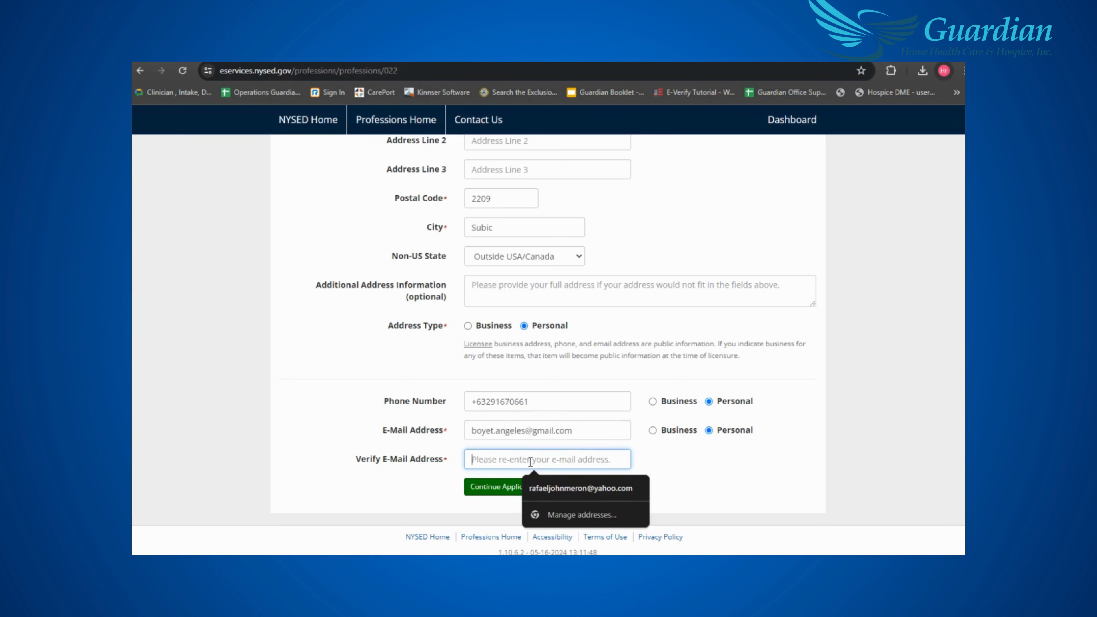
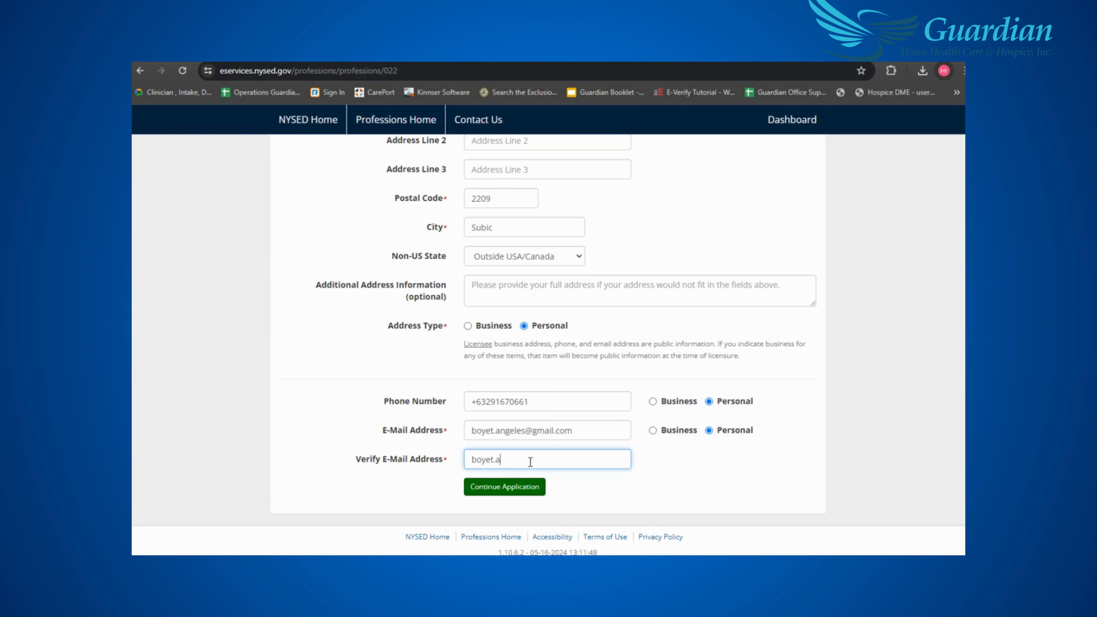
{"action": "left_click", "coordinate": [532, 497]}
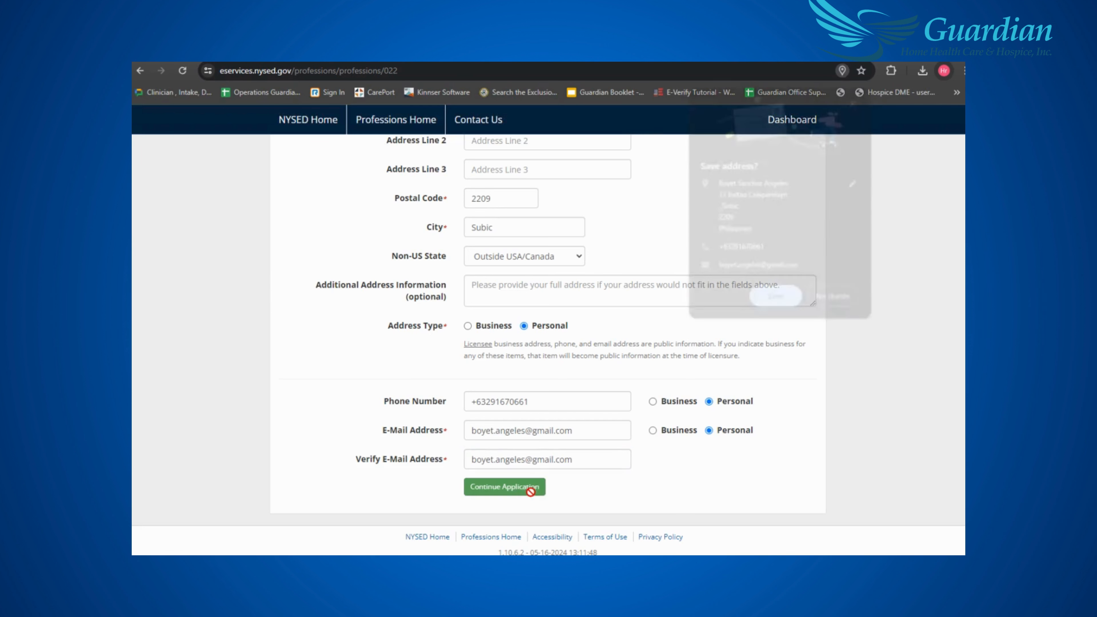
{"action": "left_click", "coordinate": [829, 299]}
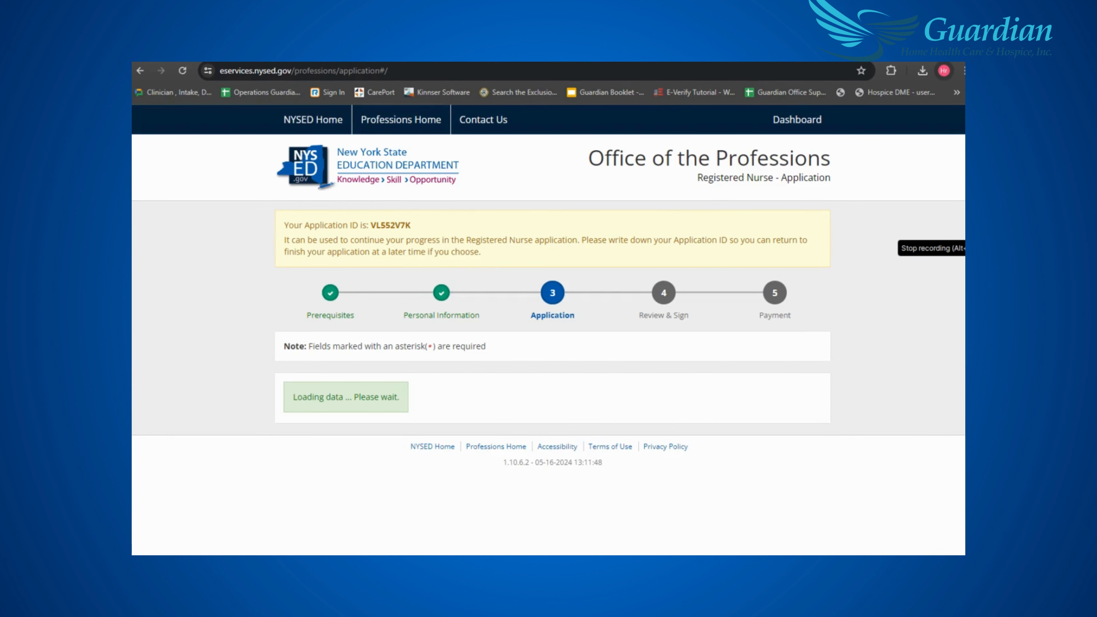
- Answer No to testing accommodations, another name on credentials, and prior NY licensure applications
{"action": "scroll", "coordinate": [802, 305], "scroll_direction": "down", "scroll_amount": 1}
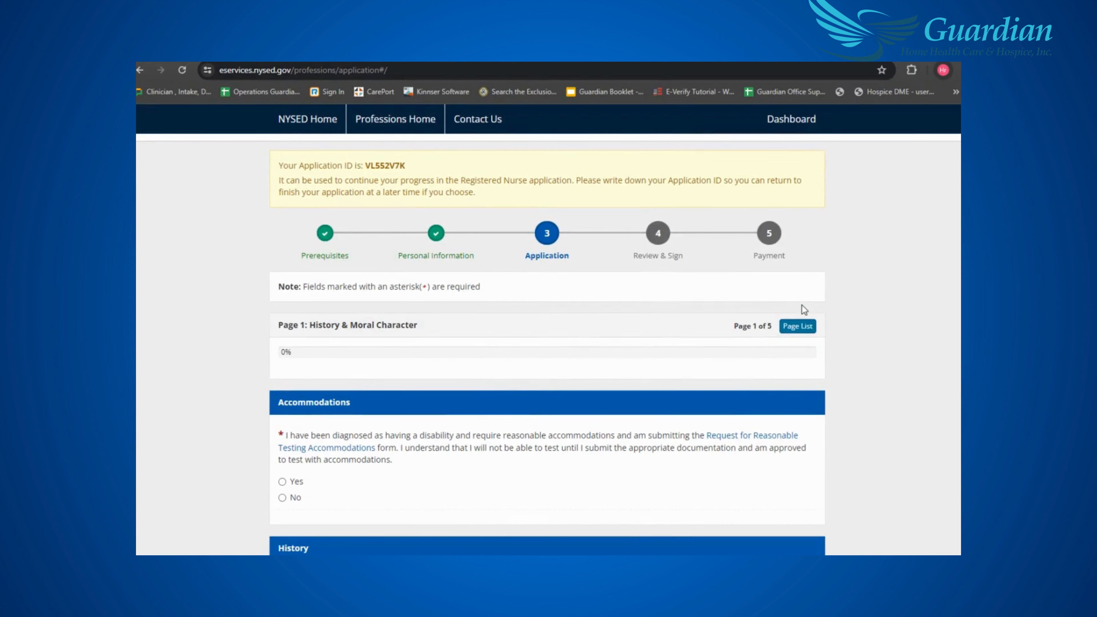
{"action": "scroll", "coordinate": [805, 304], "scroll_direction": "up", "scroll_amount": 1}
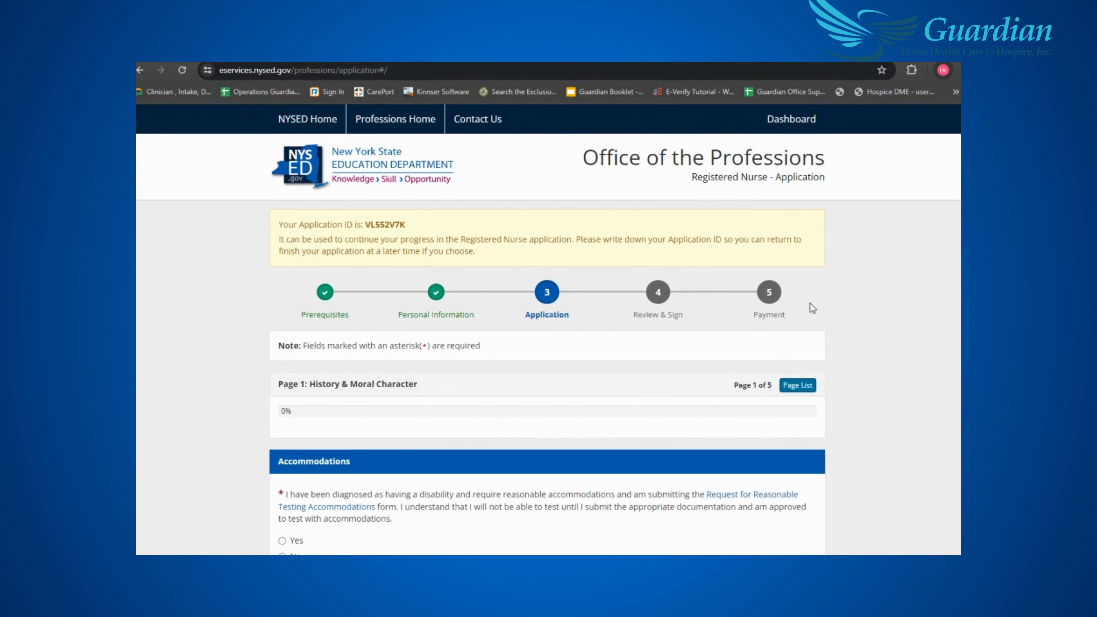
{"action": "scroll", "coordinate": [810, 303], "scroll_direction": "down", "scroll_amount": 3}
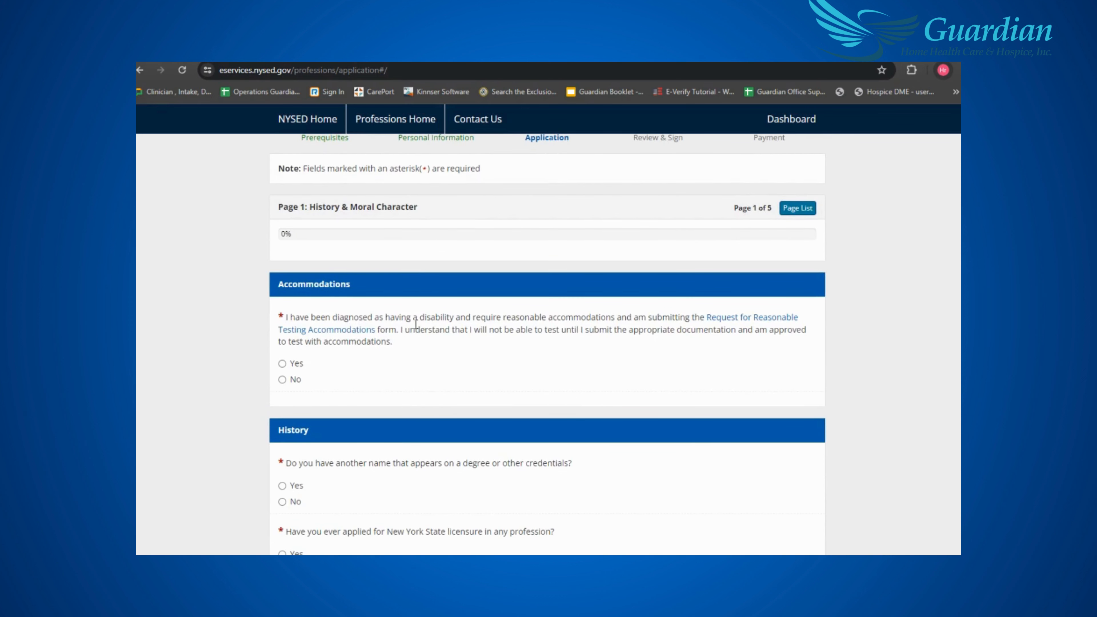
{"action": "scroll", "coordinate": [460, 294], "scroll_direction": "down", "scroll_amount": 1}
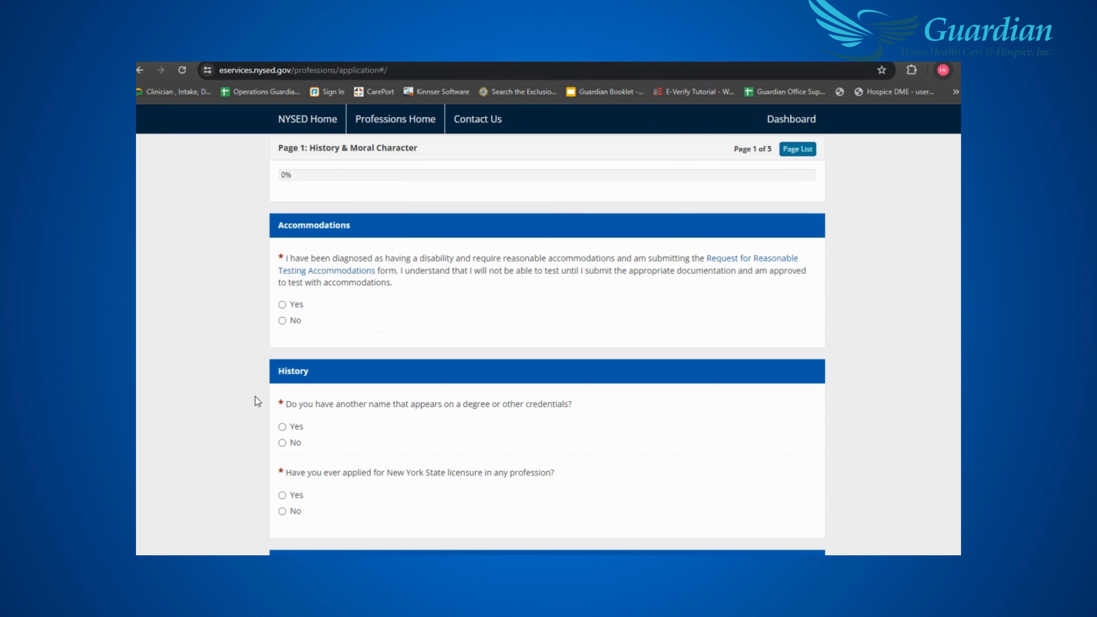
{"action": "left_click", "coordinate": [294, 321]}
{"action": "scroll", "coordinate": [667, 322], "scroll_direction": "down", "scroll_amount": 2}
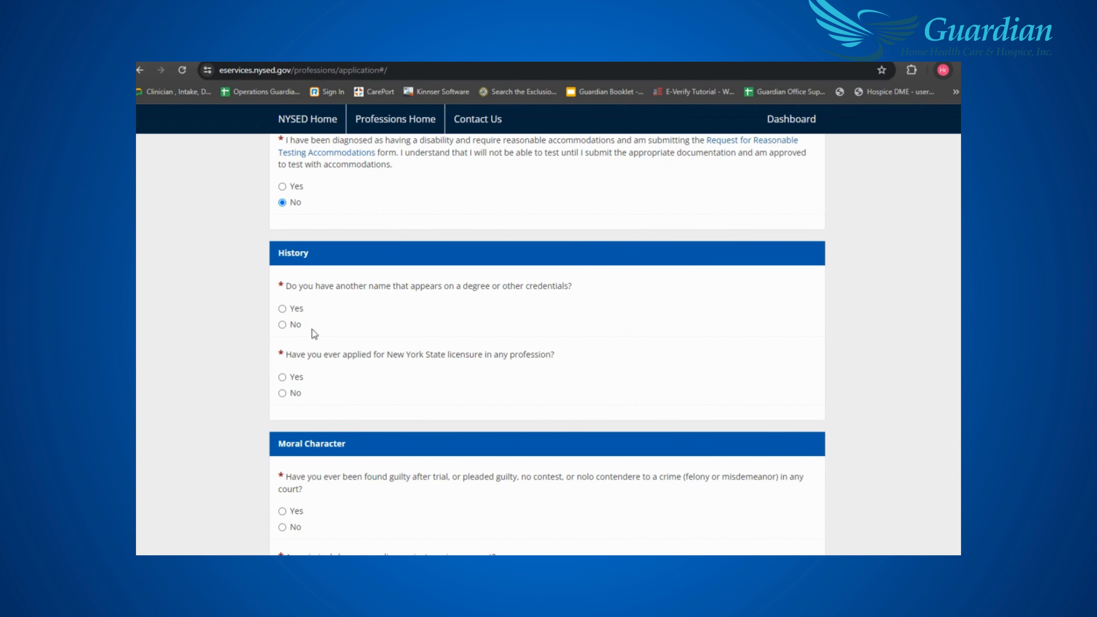
{"action": "left_click", "coordinate": [282, 325]}
{"action": "scroll", "coordinate": [617, 345], "scroll_direction": "down", "scroll_amount": 1}
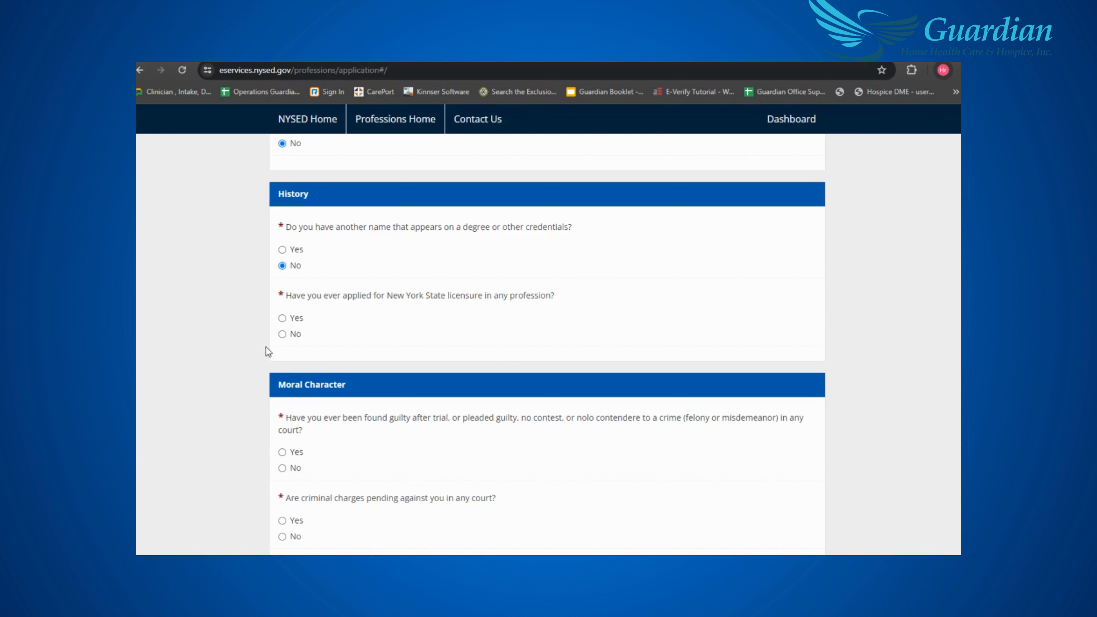
{"action": "left_click", "coordinate": [284, 337]}
- Answer No to crime, pending criminal or misconduct charges, and facility restrictions, then submit Page 1
{"action": "scroll", "coordinate": [520, 333], "scroll_direction": "down", "scroll_amount": 3}
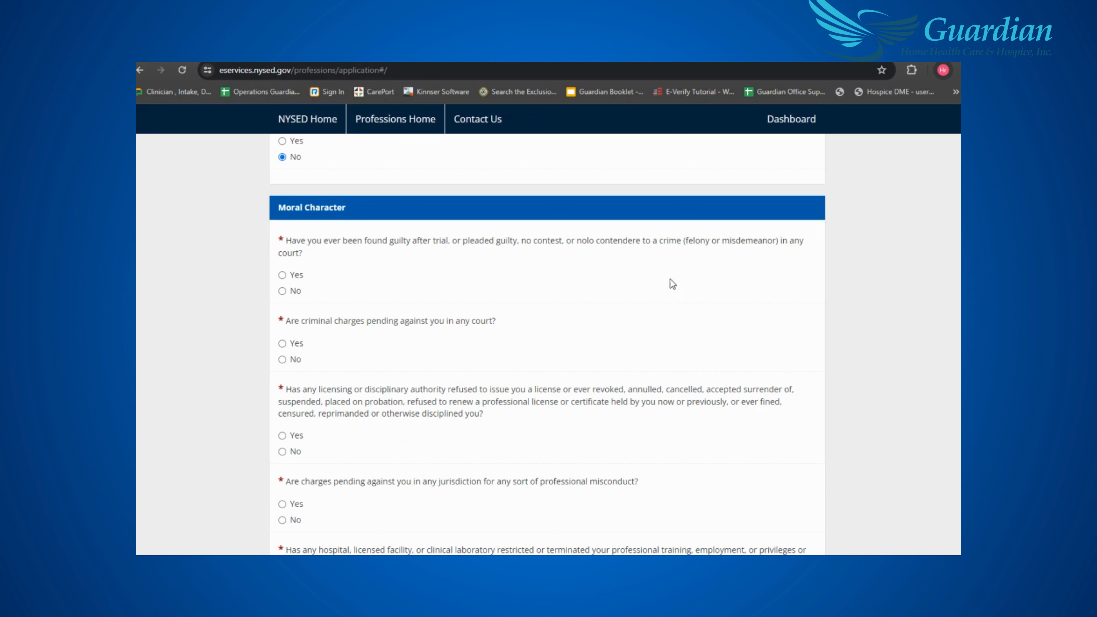
{"action": "left_click", "coordinate": [283, 291]}
{"action": "scroll", "coordinate": [510, 292], "scroll_direction": "down", "scroll_amount": 1}
{"action": "left_click", "coordinate": [283, 300]}
{"action": "scroll", "coordinate": [591, 254], "scroll_direction": "down", "scroll_amount": 2}
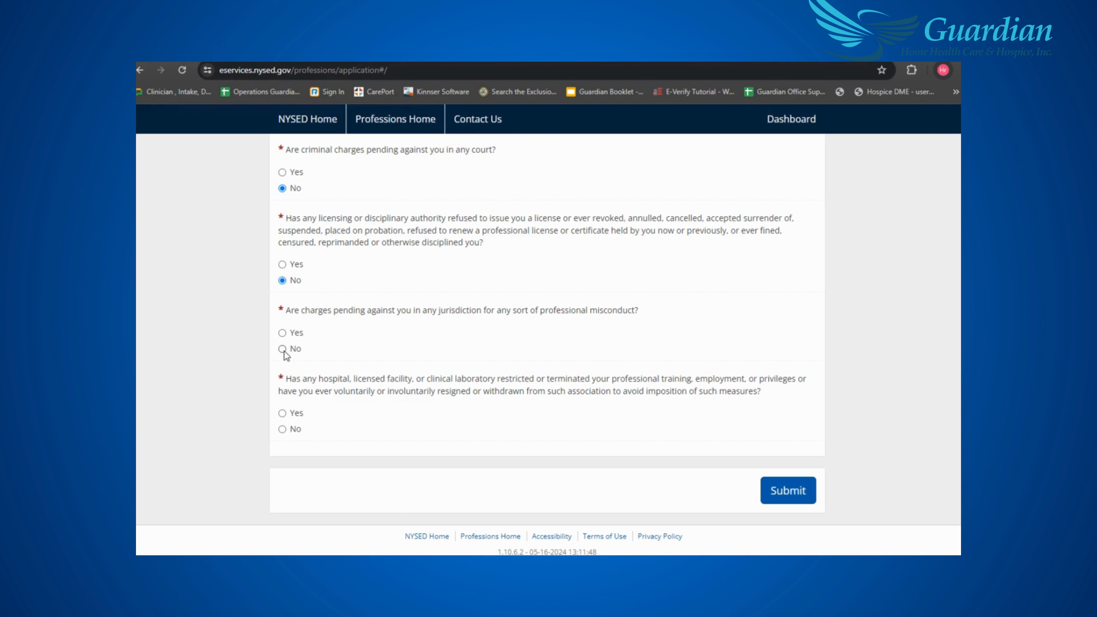
{"action": "left_click", "coordinate": [295, 349]}
{"action": "left_click", "coordinate": [283, 429]}
{"action": "left_click", "coordinate": [796, 495]}
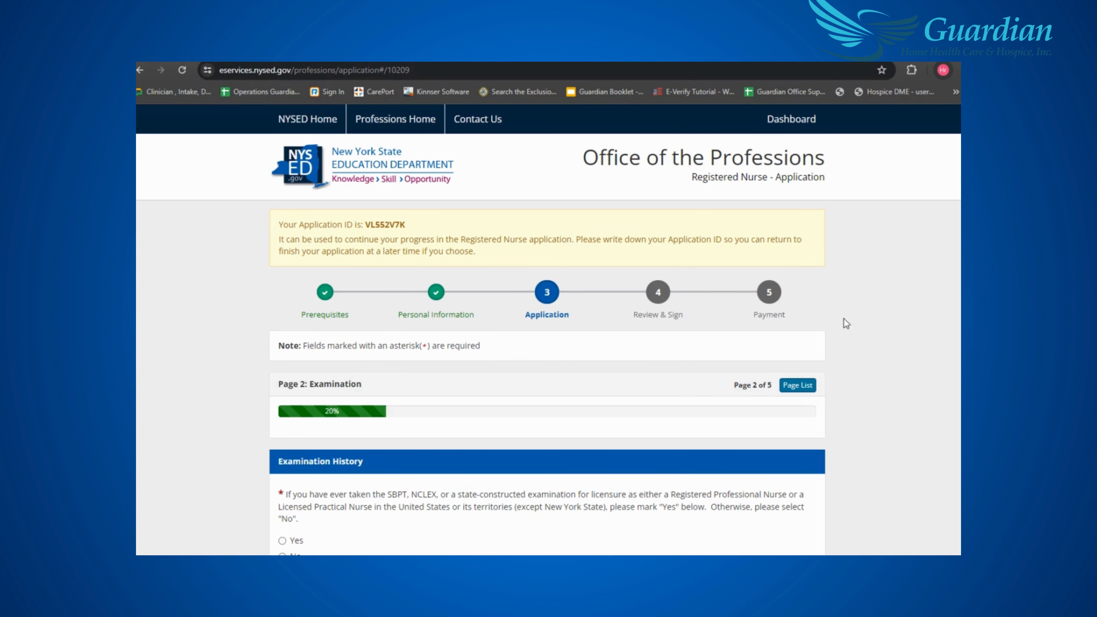
- Select No under Examination History and submit Page 2
{"action": "scroll", "coordinate": [835, 309], "scroll_direction": "down", "scroll_amount": 5}
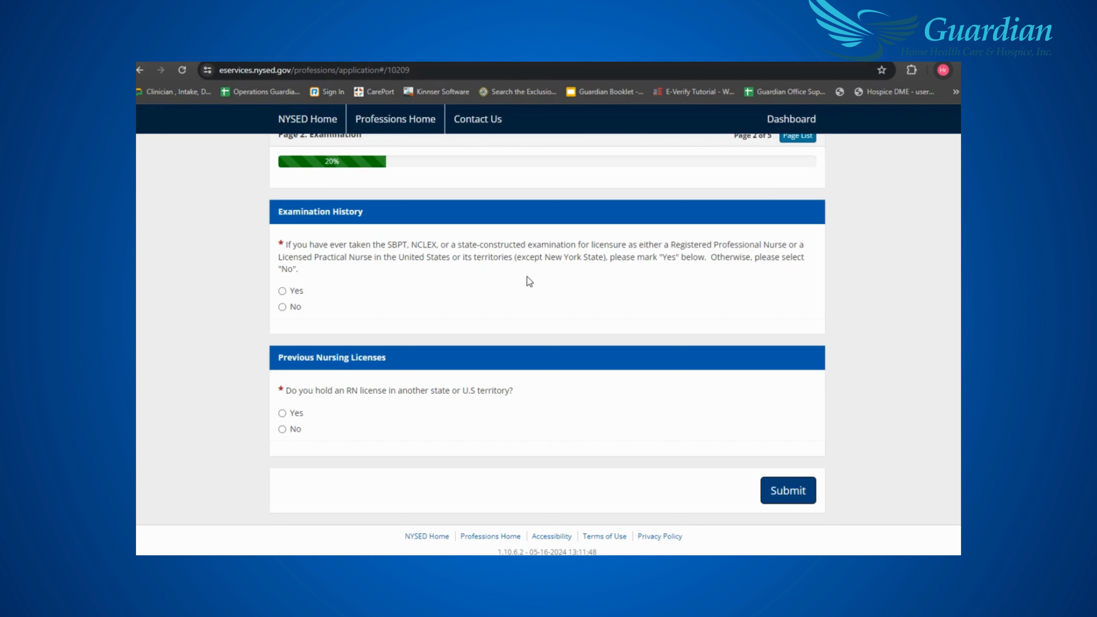
{"action": "left_click", "coordinate": [281, 306]}
{"action": "left_click", "coordinate": [789, 490]}
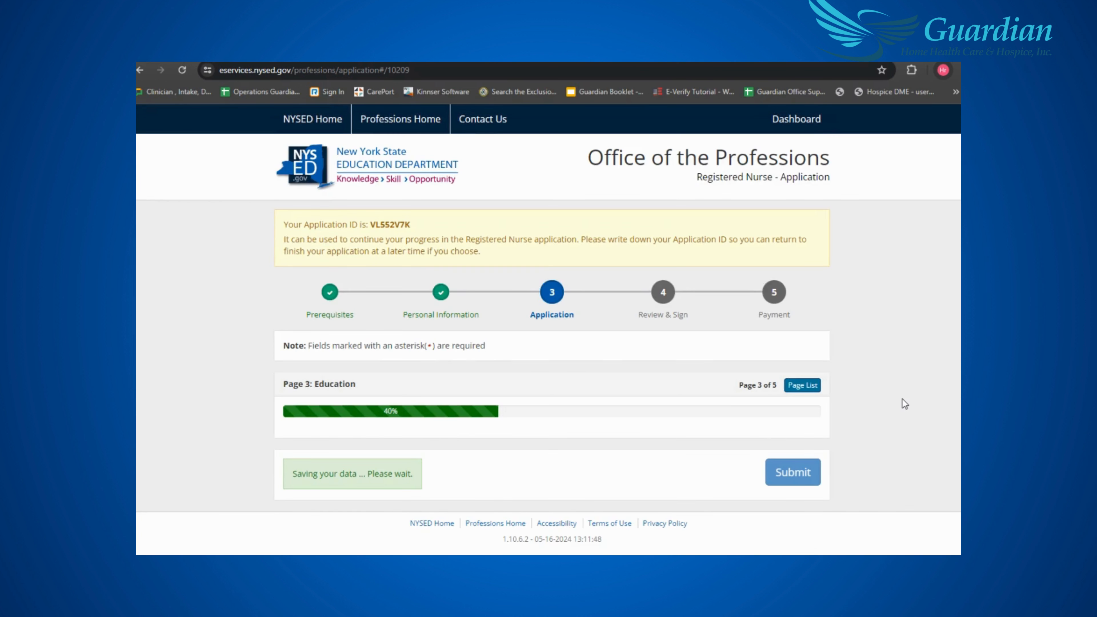
- Enter Calapandayan Elementary School with city SUBIC and province ZAMBALES
{"action": "scroll", "coordinate": [897, 399], "scroll_direction": "down", "scroll_amount": 2}
{"action": "scroll", "coordinate": [895, 400], "scroll_direction": "down", "scroll_amount": 4}
{"action": "left_click", "coordinate": [398, 309]}
{"action": "type", "text": "Calapan"}
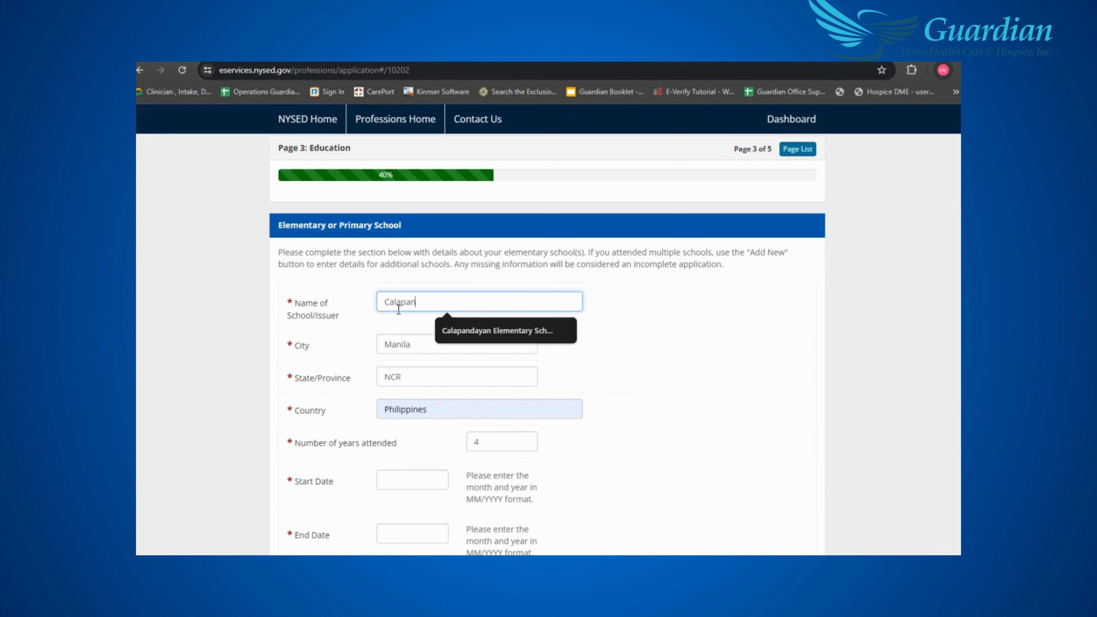
{"action": "left_click", "coordinate": [505, 331]}
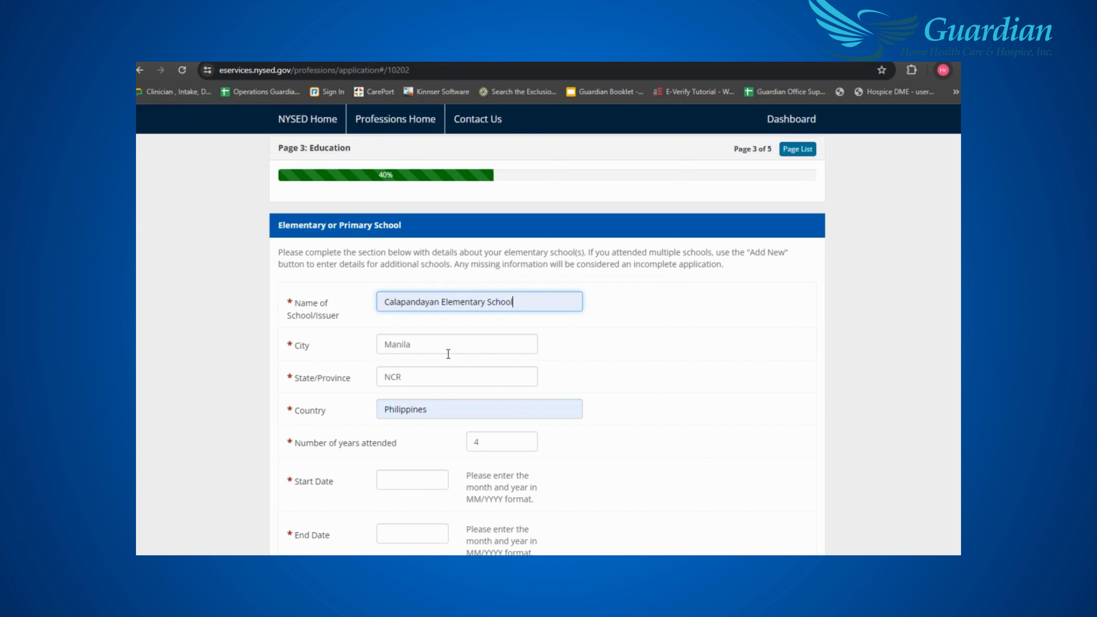
{"action": "key", "text": "Tab"}
{"action": "key", "text": "BackSpace"}
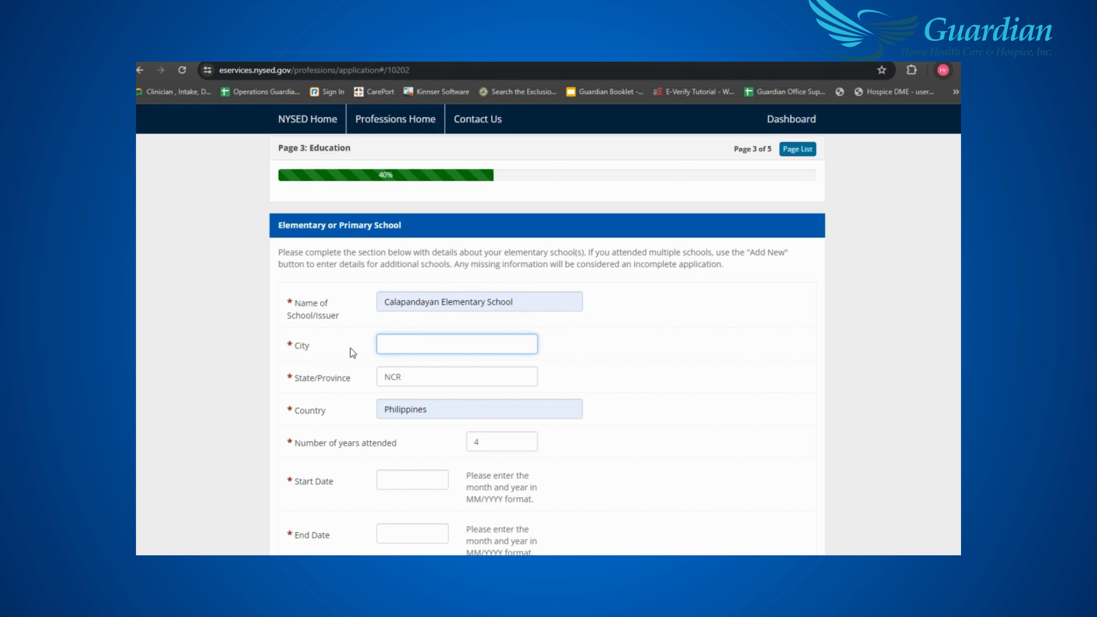
{"action": "type", "text": "S"}
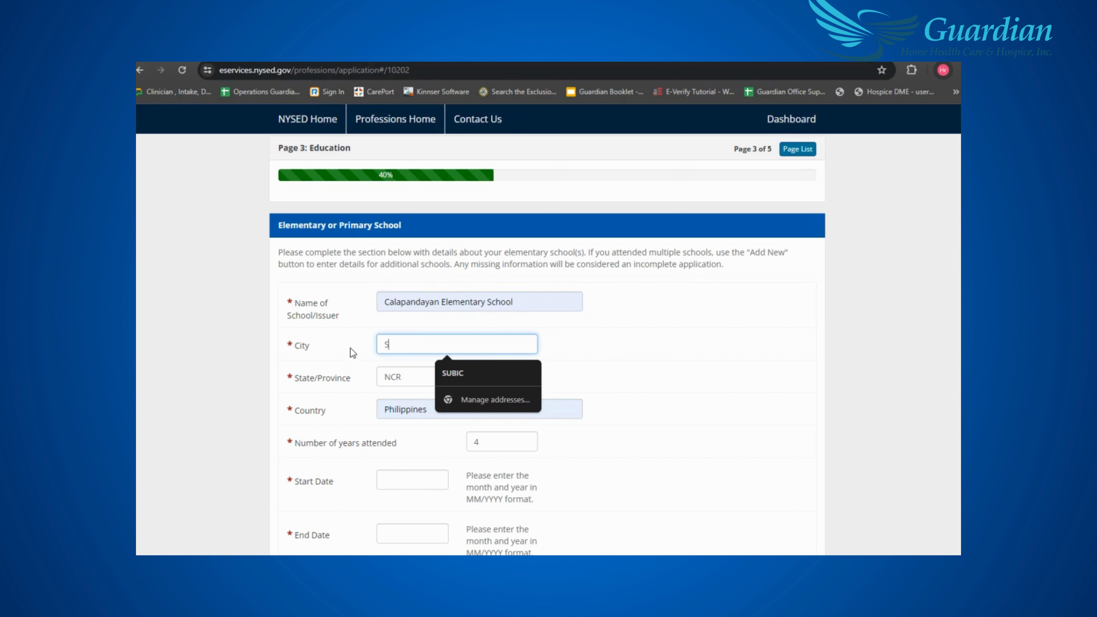
{"action": "left_click", "coordinate": [482, 375]}
{"action": "key", "text": "Tab"}
{"action": "type", "text": "Z"}
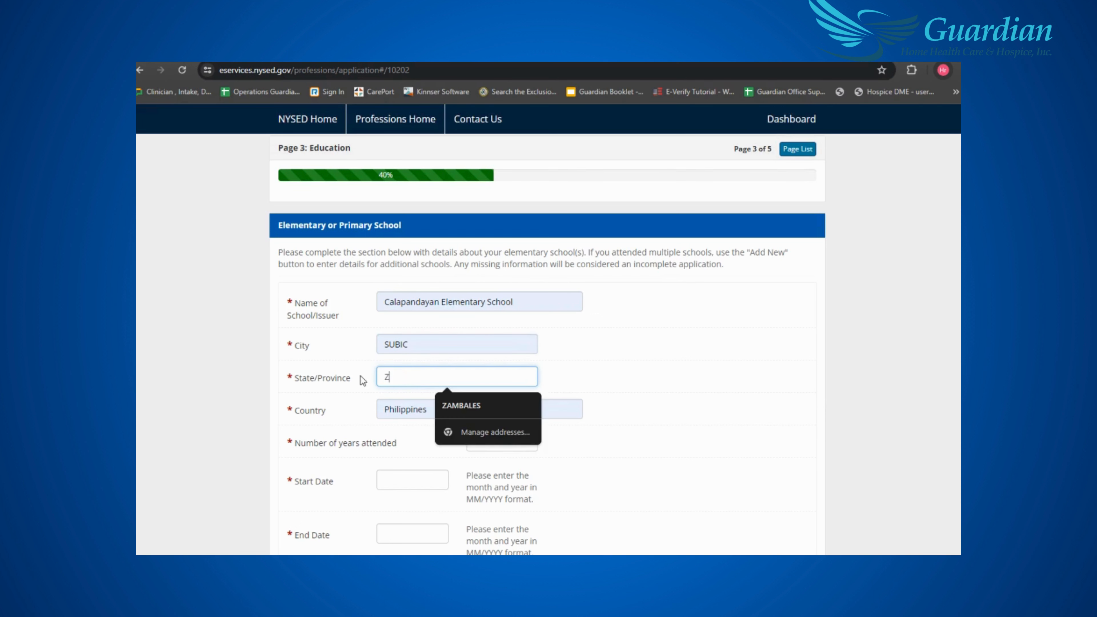
{"action": "left_click", "coordinate": [483, 411]}
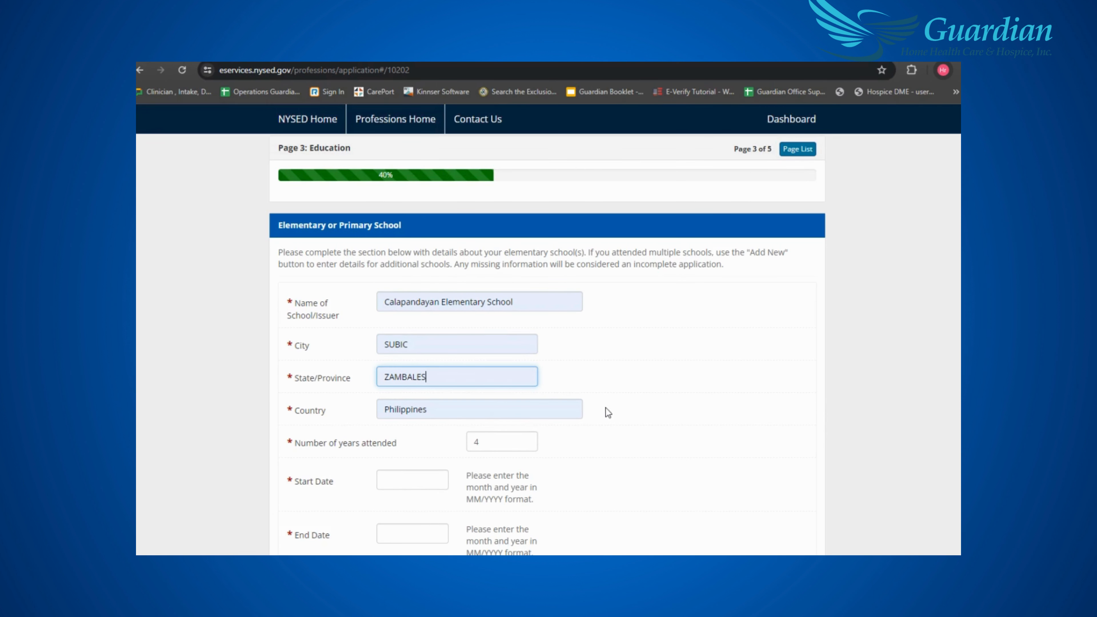
- Set elementary years attended to 6, dated 06/1996 to 04/2002
{"action": "scroll", "coordinate": [606, 408], "scroll_direction": "down", "scroll_amount": 1}
{"action": "double_click", "coordinate": [497, 384]}
{"action": "type", "text": "6"}
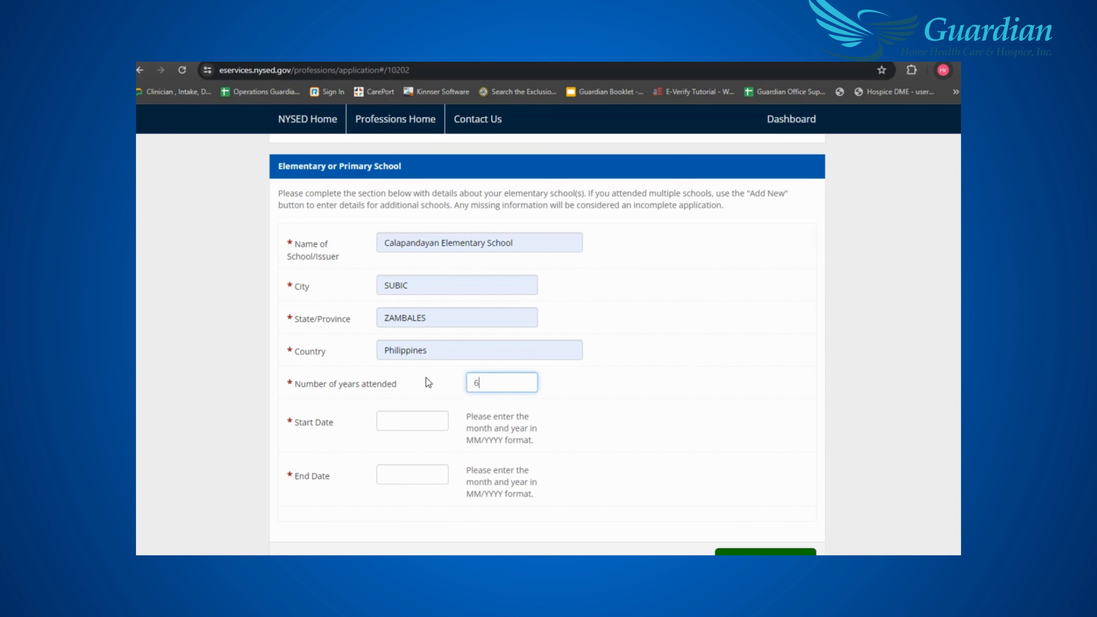
{"action": "left_click", "coordinate": [693, 358]}
{"action": "scroll", "coordinate": [731, 361], "scroll_direction": "down", "scroll_amount": 1}
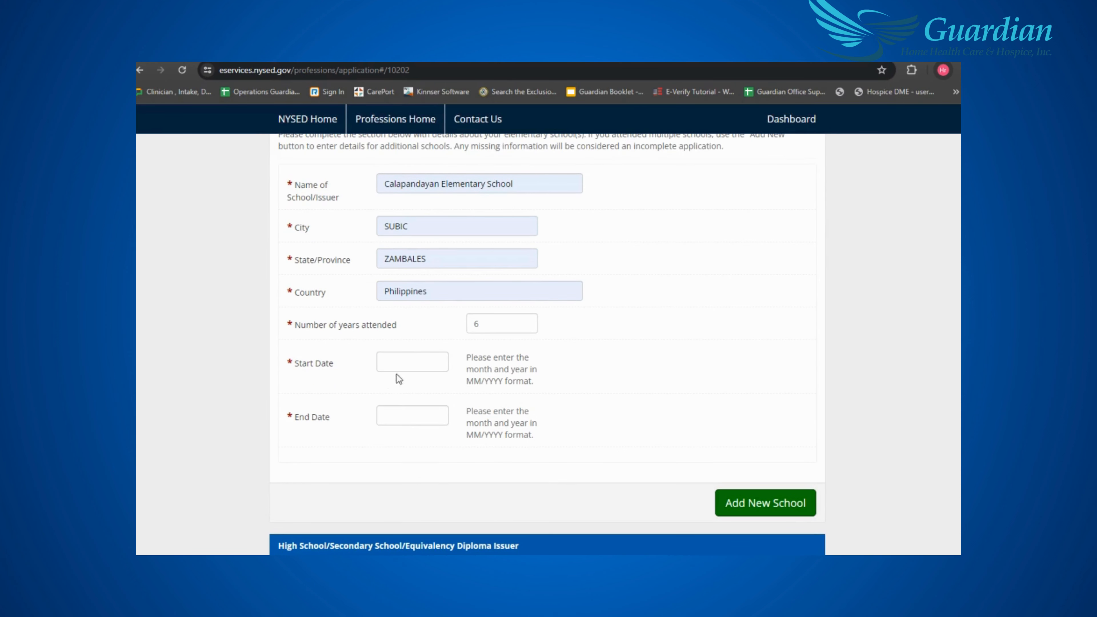
{"action": "left_click", "coordinate": [408, 362]}
{"action": "type", "text": "06/1996"}
{"action": "left_click", "coordinate": [412, 415]}
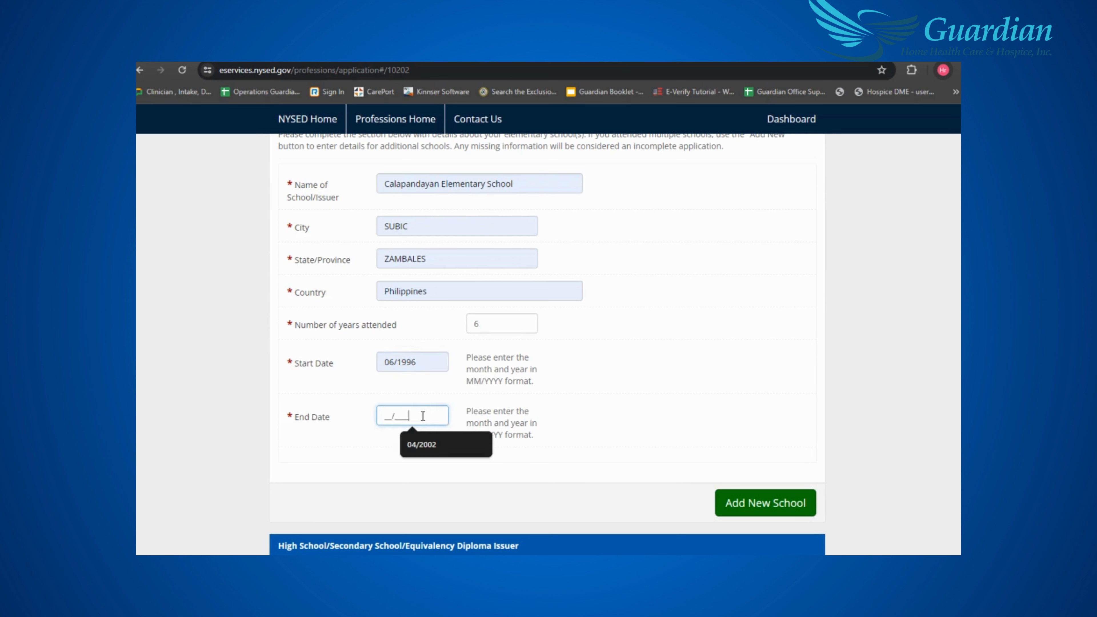
{"action": "left_click", "coordinate": [430, 436]}
{"action": "scroll", "coordinate": [698, 398], "scroll_direction": "down", "scroll_amount": 4}
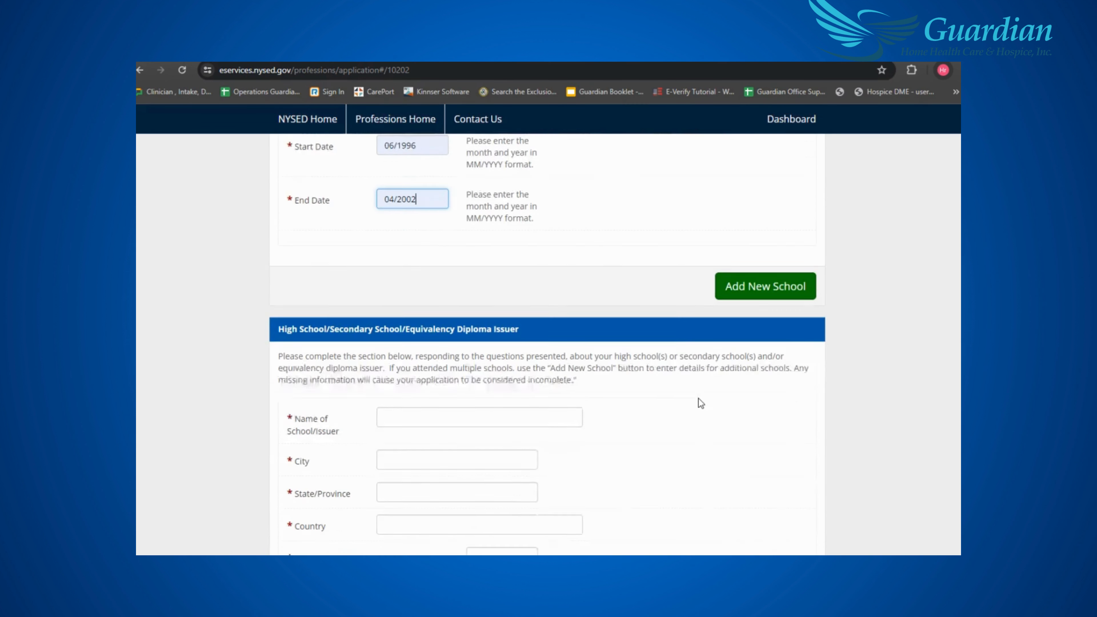
- Enter Saint James School with its location, 4 years attended, 06/2002 to 04/2006
{"action": "scroll", "coordinate": [346, 262], "scroll_direction": "down", "scroll_amount": 1}
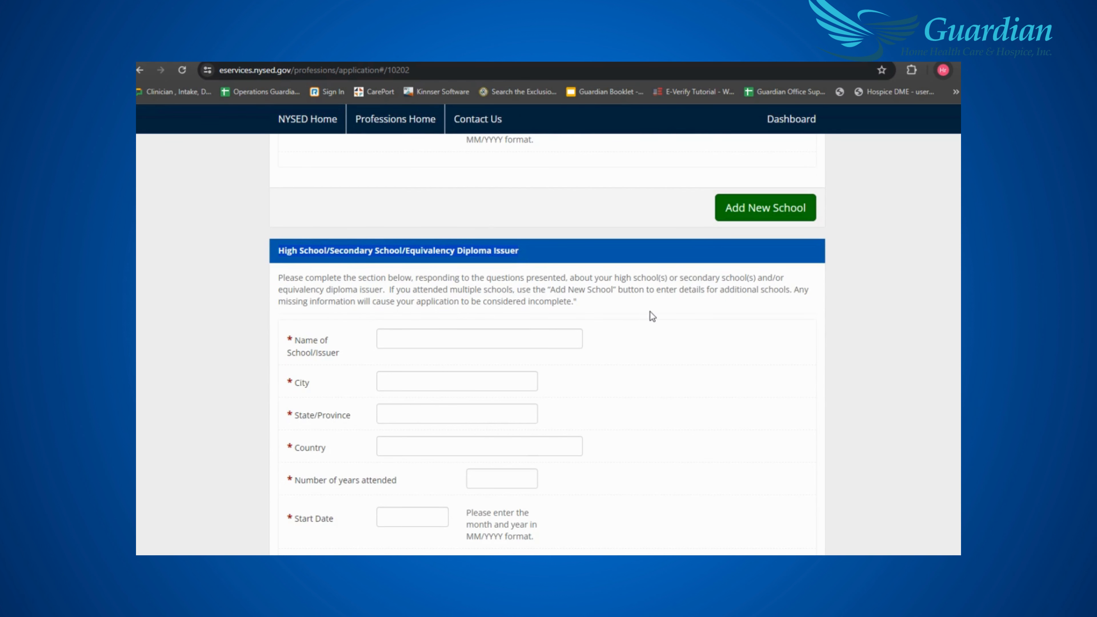
{"action": "scroll", "coordinate": [650, 312], "scroll_direction": "down", "scroll_amount": 2}
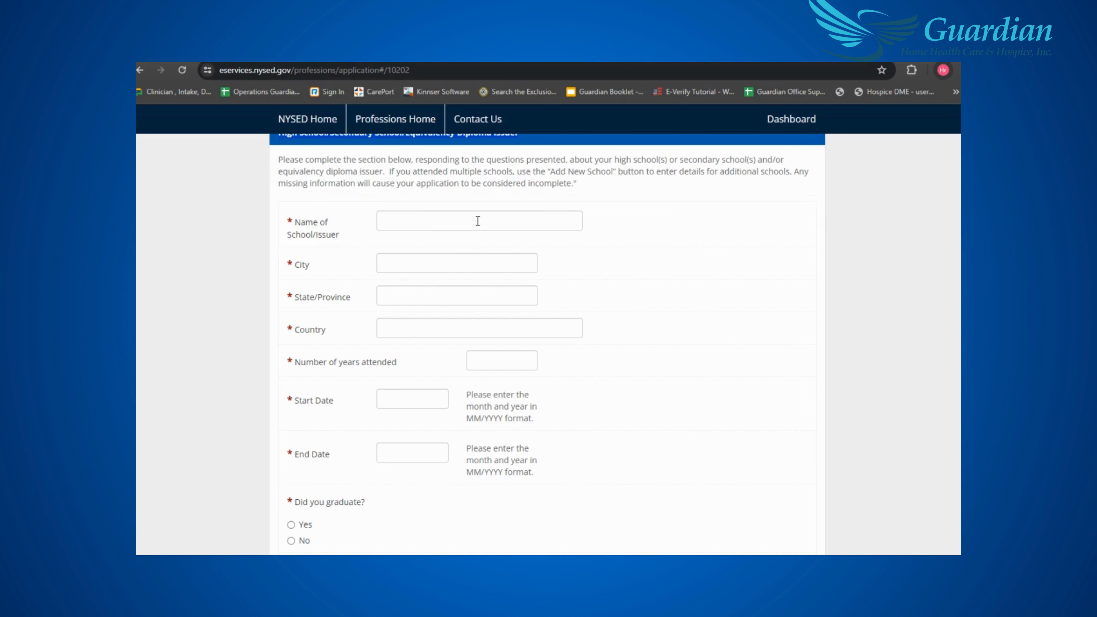
{"action": "left_click", "coordinate": [477, 220]}
{"action": "left_click", "coordinate": [480, 247]}
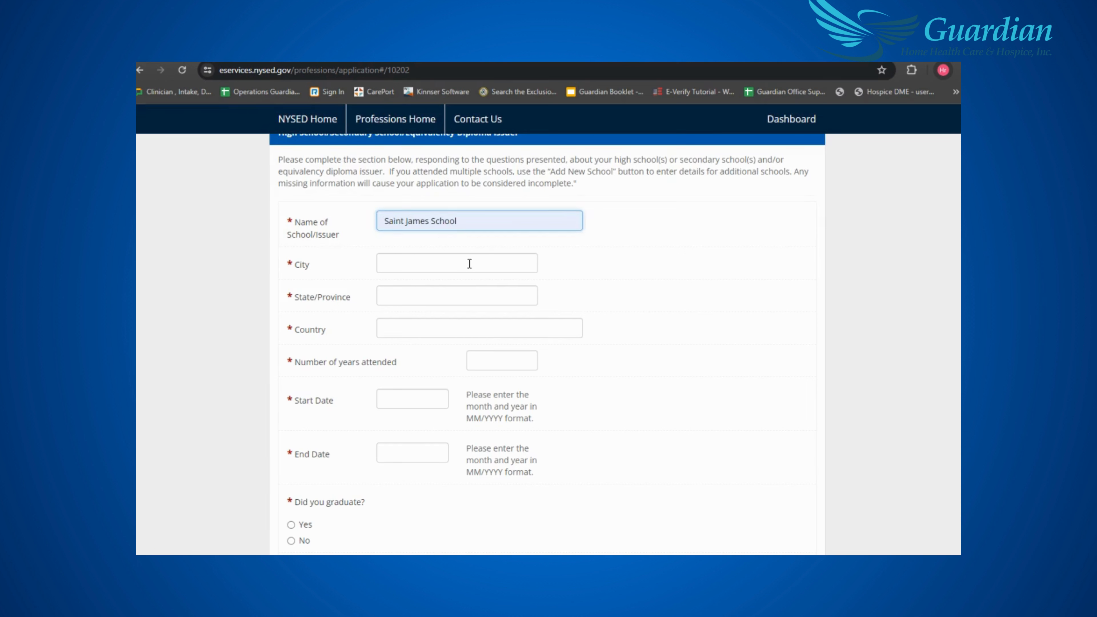
{"action": "left_click", "coordinate": [474, 289]}
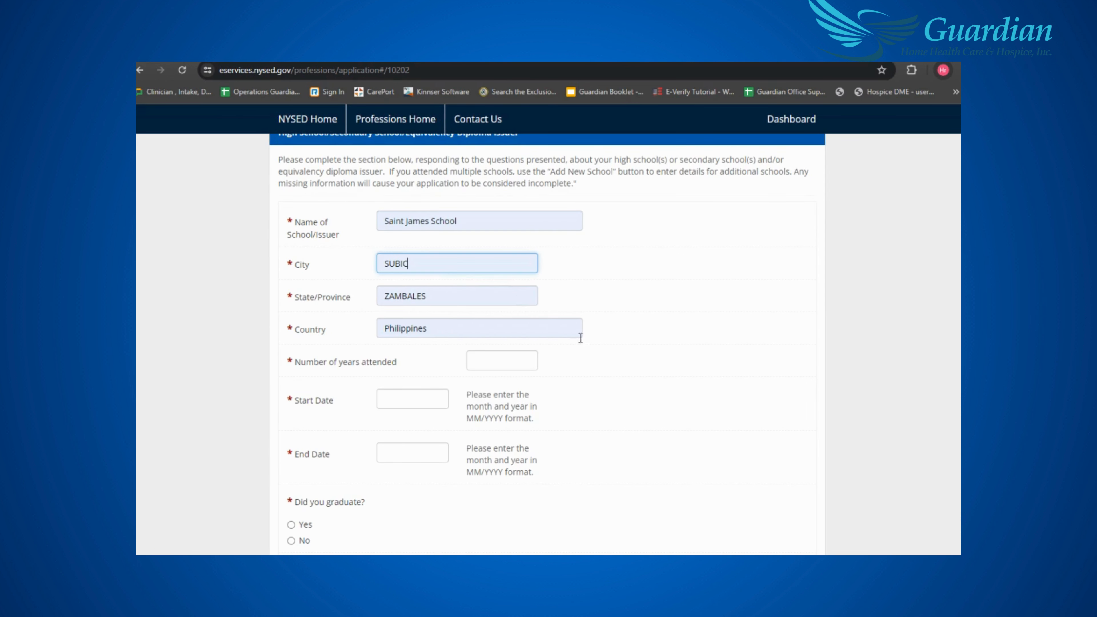
{"action": "scroll", "coordinate": [570, 354], "scroll_direction": "down", "scroll_amount": 1}
{"action": "left_click", "coordinate": [516, 306]}
{"action": "left_click", "coordinate": [515, 328]}
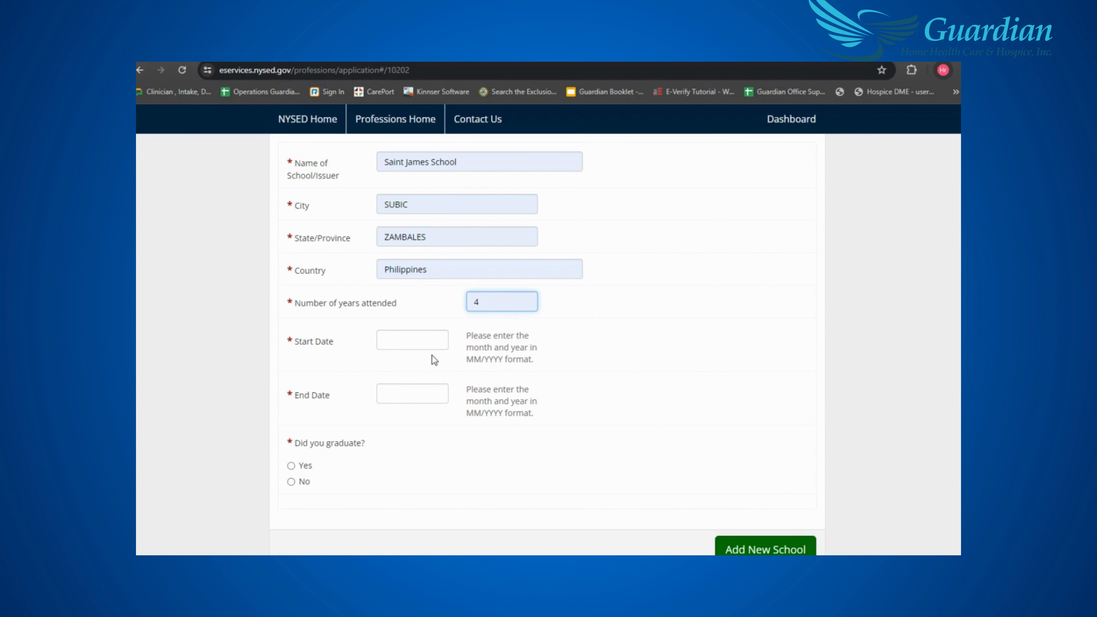
{"action": "left_click", "coordinate": [434, 341]}
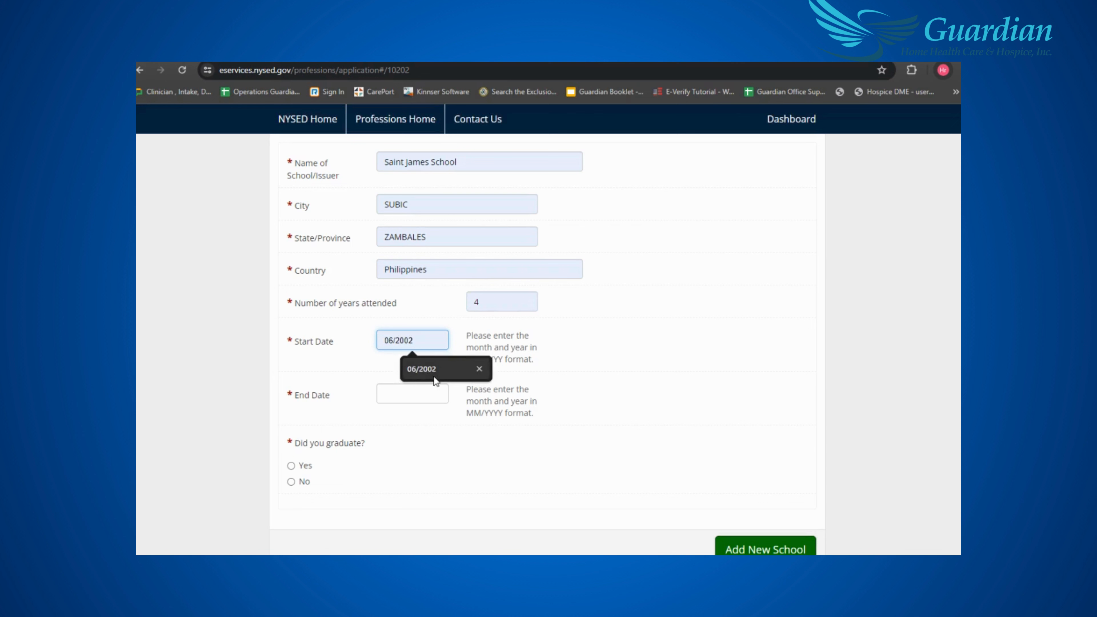
{"action": "left_click", "coordinate": [438, 369]}
{"action": "left_click", "coordinate": [435, 393]}
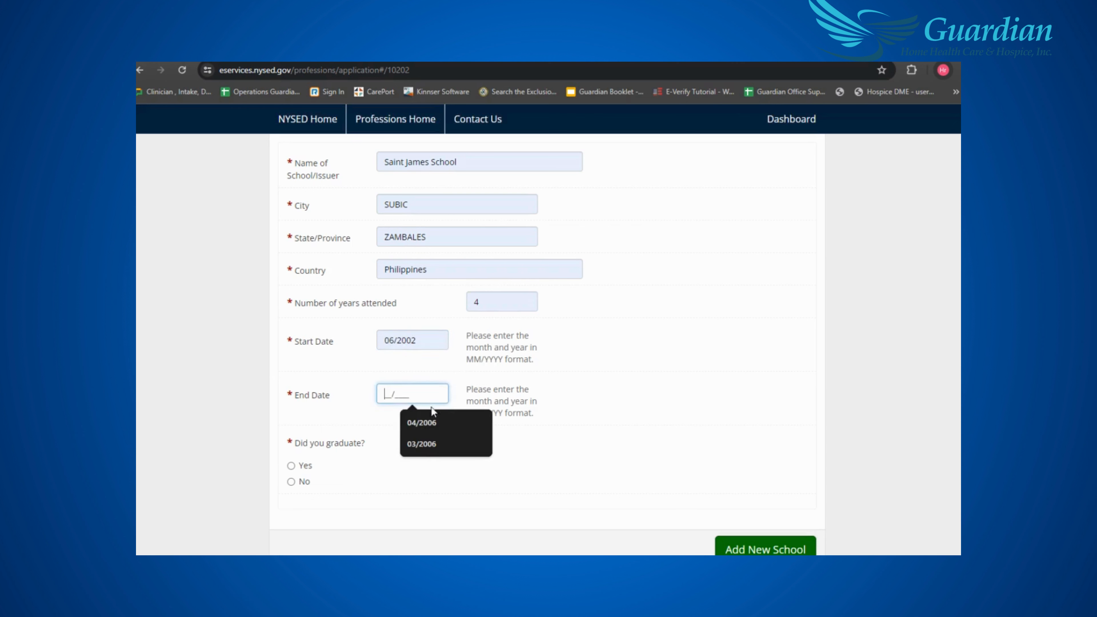
{"action": "left_click", "coordinate": [427, 423]}
- Record graduation with a High School Diploma awarded 04/2006
{"action": "scroll", "coordinate": [602, 392], "scroll_direction": "down", "scroll_amount": 3}
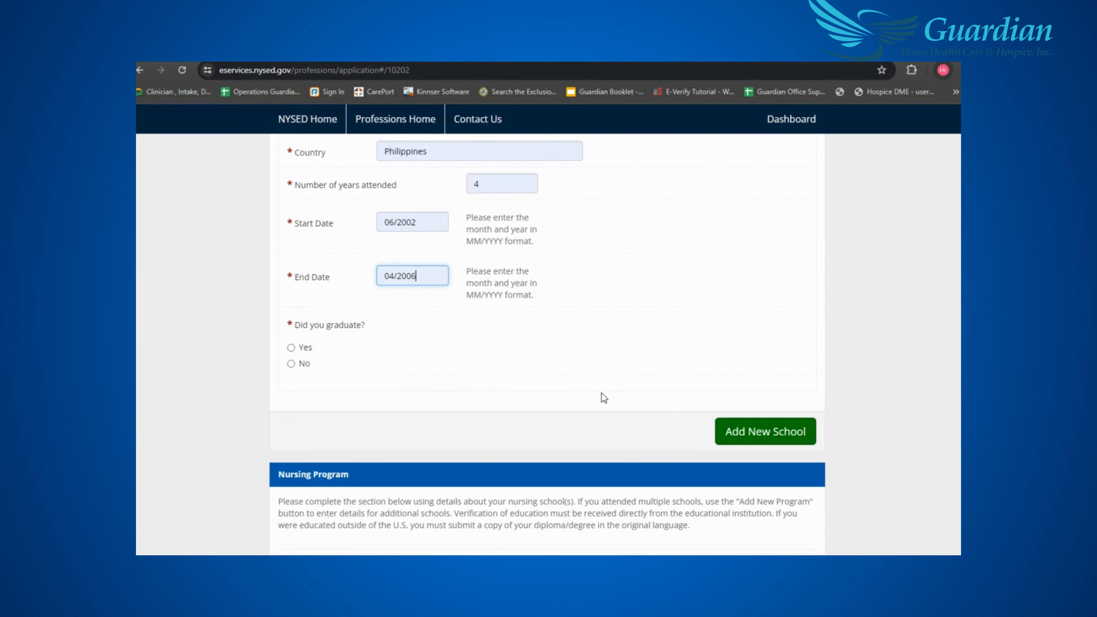
{"action": "left_click", "coordinate": [290, 347]}
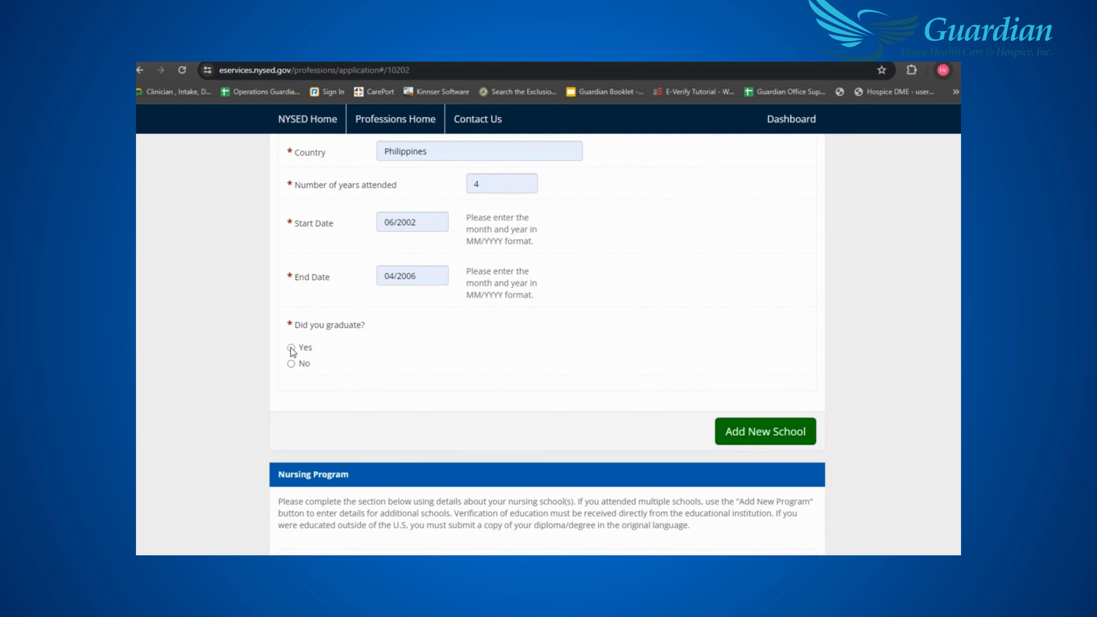
{"action": "scroll", "coordinate": [695, 396], "scroll_direction": "down", "scroll_amount": 2}
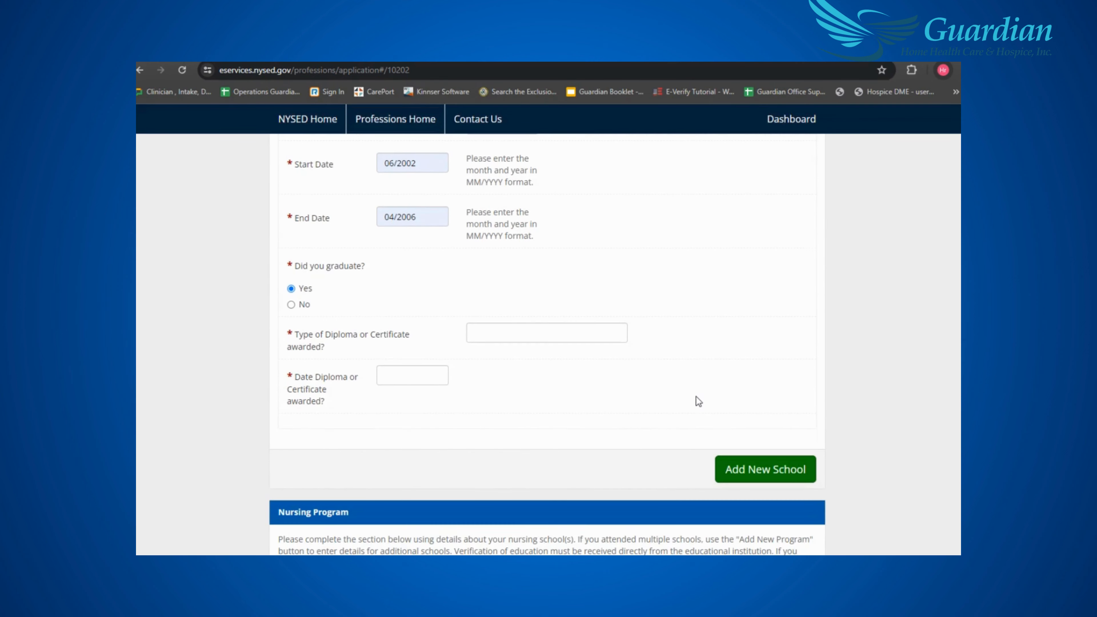
{"action": "left_click", "coordinate": [497, 338]}
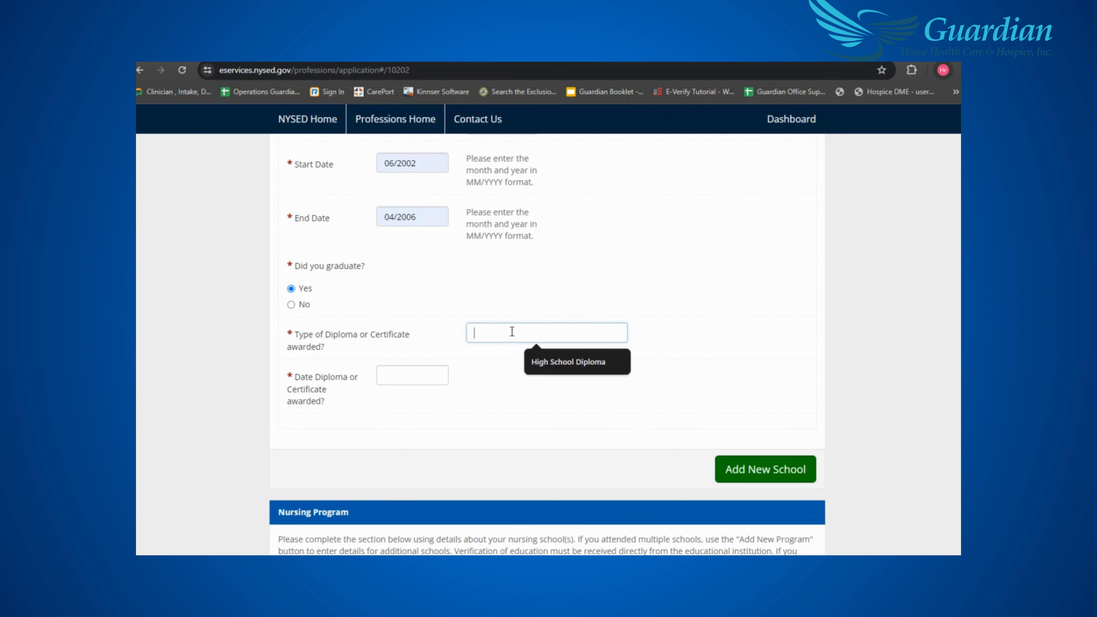
{"action": "left_click", "coordinate": [568, 365]}
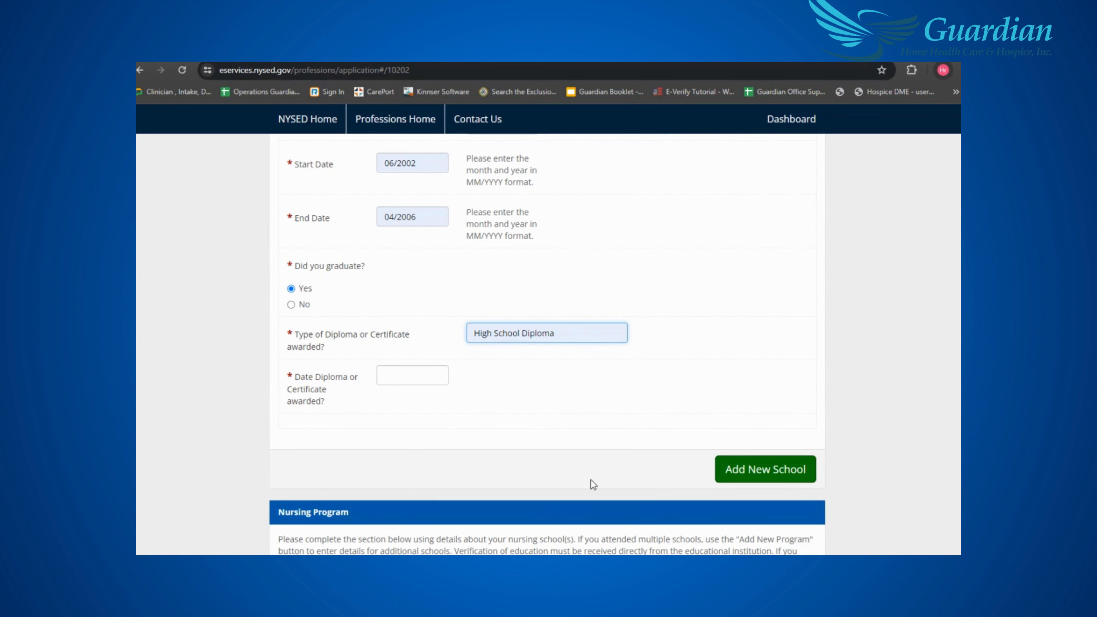
{"action": "left_click", "coordinate": [406, 374]}
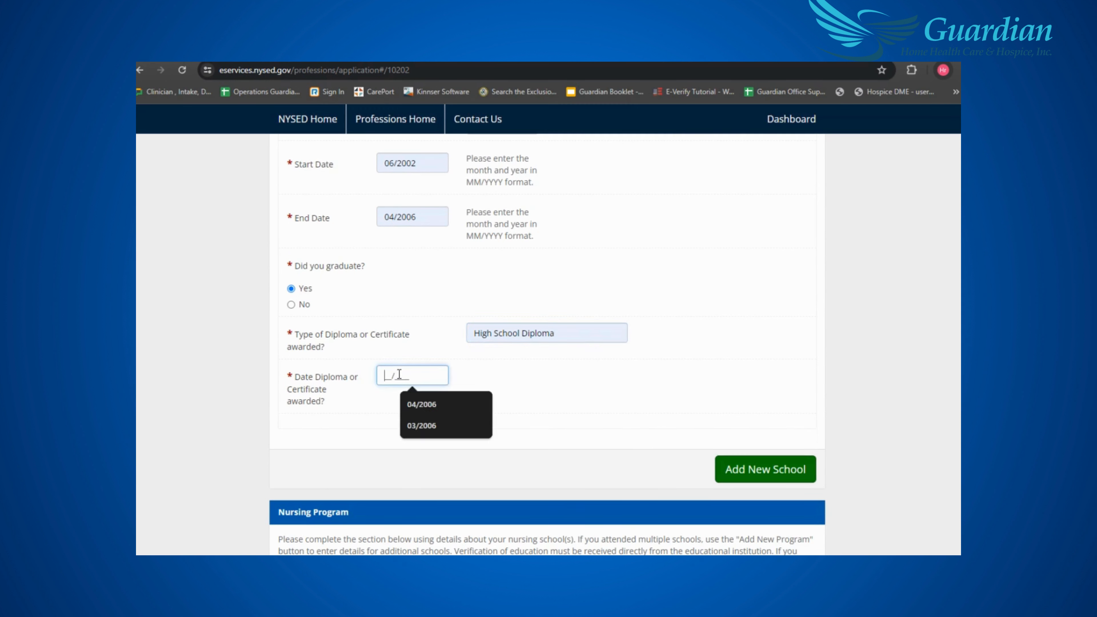
{"action": "left_click", "coordinate": [420, 402]}
{"action": "scroll", "coordinate": [600, 402], "scroll_direction": "down", "scroll_amount": 3}
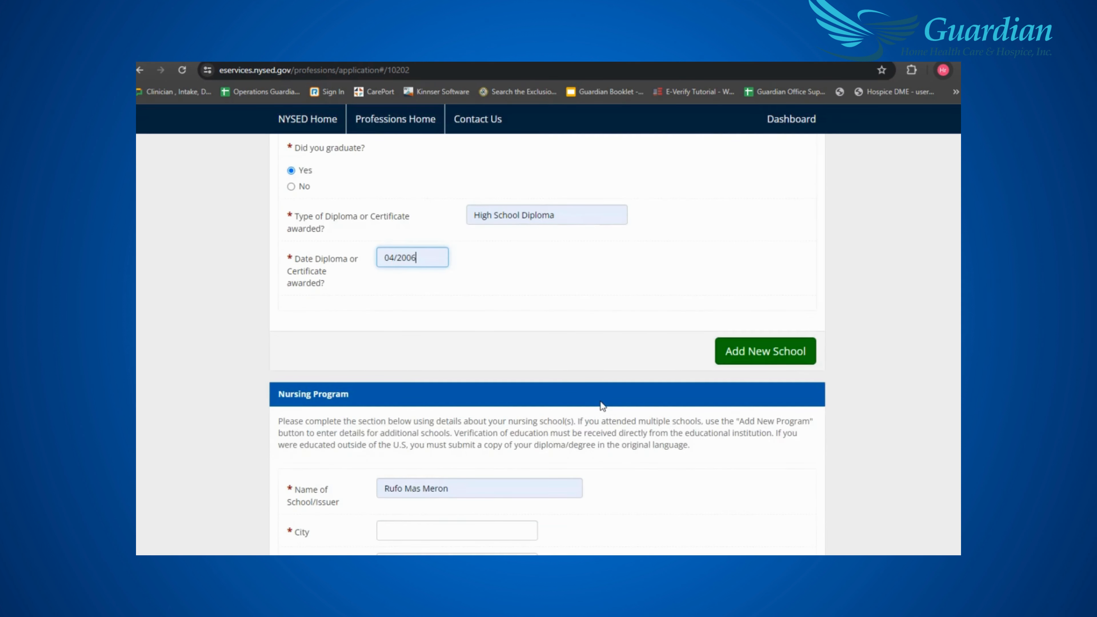
{"action": "scroll", "coordinate": [600, 401], "scroll_direction": "down", "scroll_amount": 4}
- Replace the nursing school with Columban College in Olongapo City, Zambales, Philippines
{"action": "scroll", "coordinate": [503, 308], "scroll_direction": "down", "scroll_amount": 1}
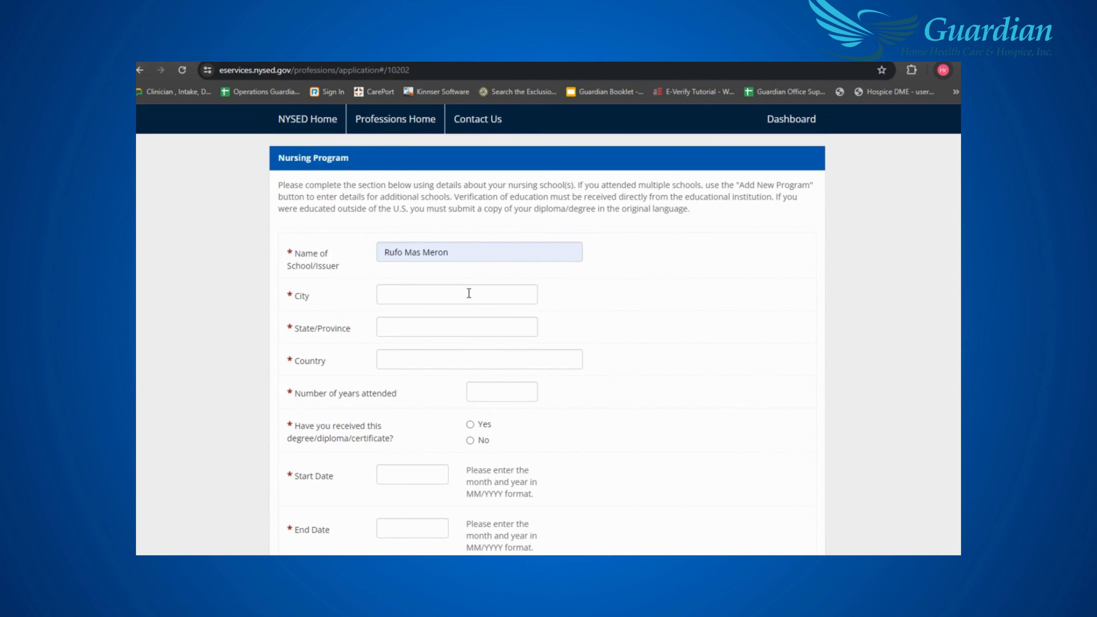
{"action": "scroll", "coordinate": [503, 308], "scroll_direction": "down", "scroll_amount": 3}
{"action": "scroll", "coordinate": [457, 270], "scroll_direction": "up", "scroll_amount": 4}
{"action": "triple_click", "coordinate": [409, 311]}
{"action": "key", "text": "BackSpace"}
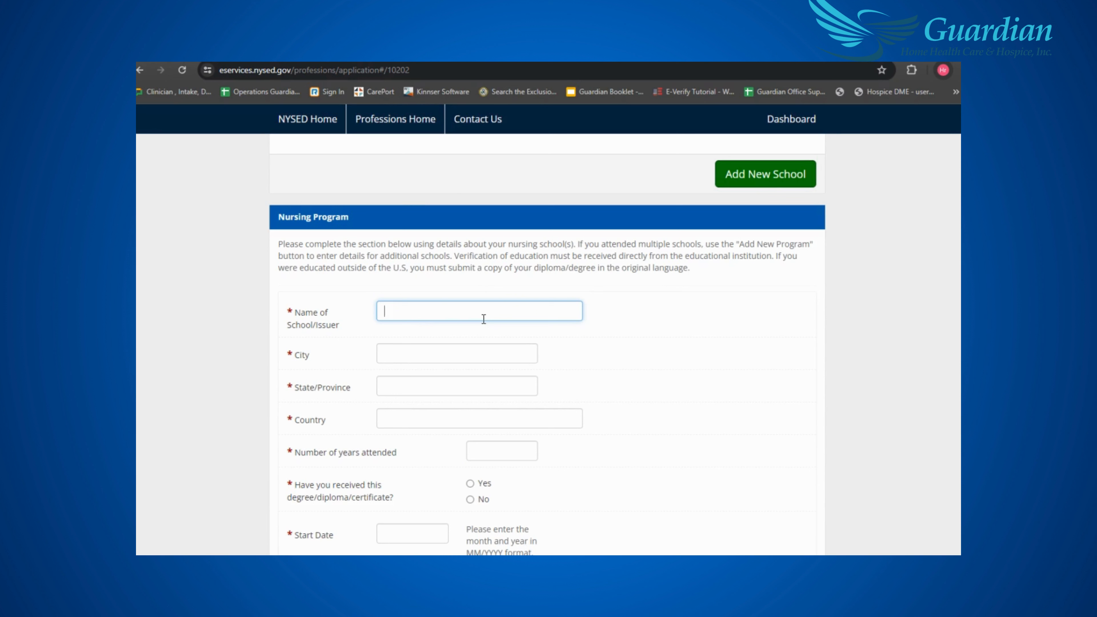
{"action": "type", "text": "C"}
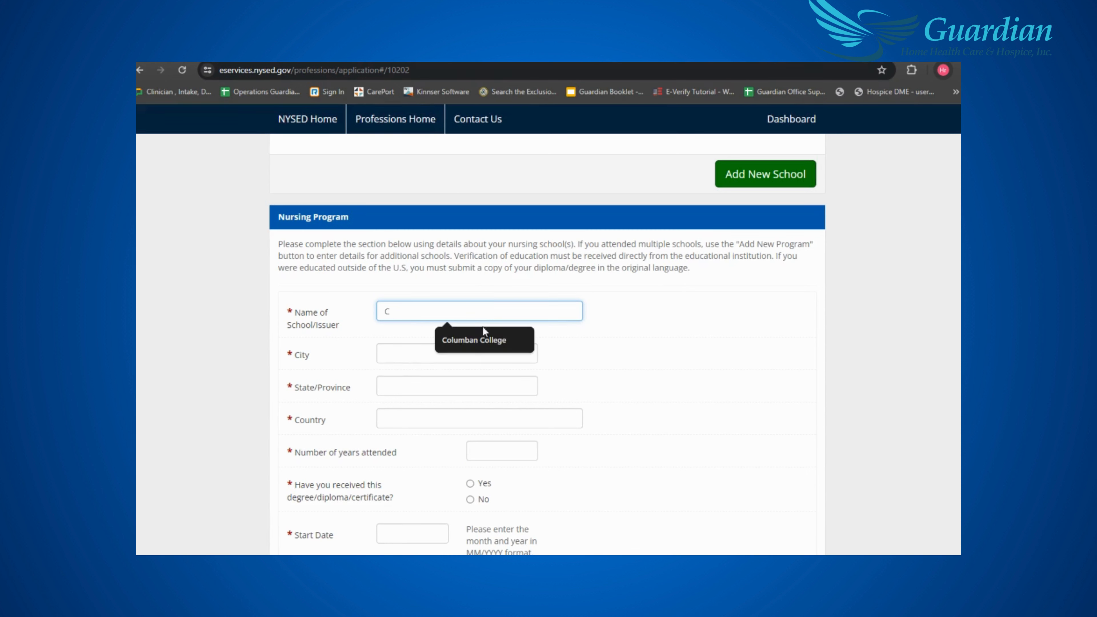
{"action": "left_click", "coordinate": [482, 339]}
{"action": "left_click", "coordinate": [478, 357]}
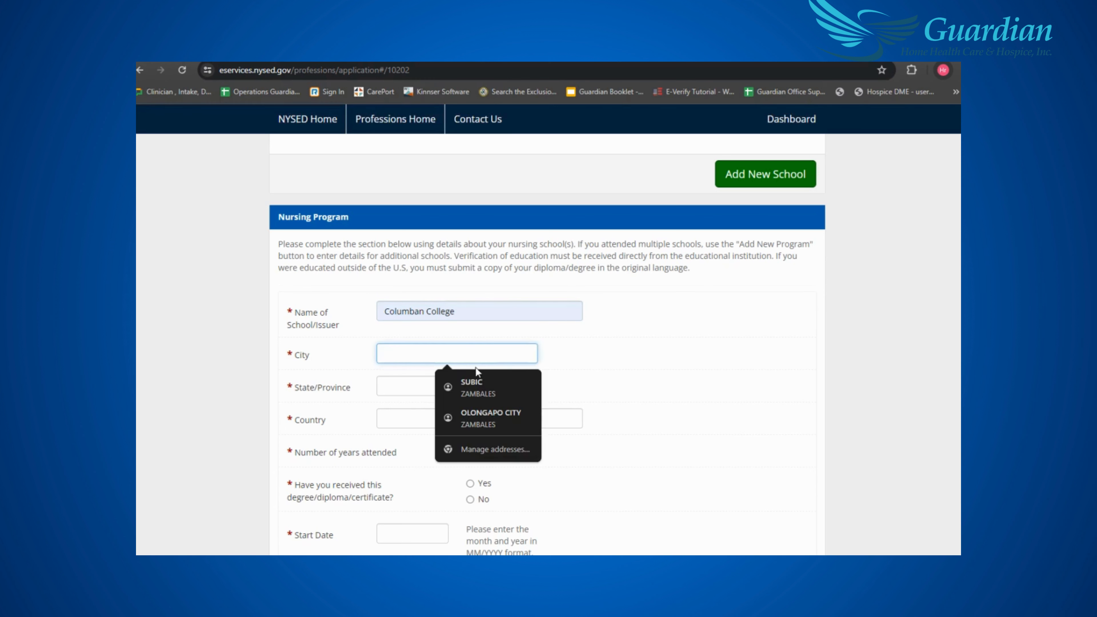
{"action": "left_click", "coordinate": [485, 413]}
{"action": "scroll", "coordinate": [621, 386], "scroll_direction": "down", "scroll_amount": 3}
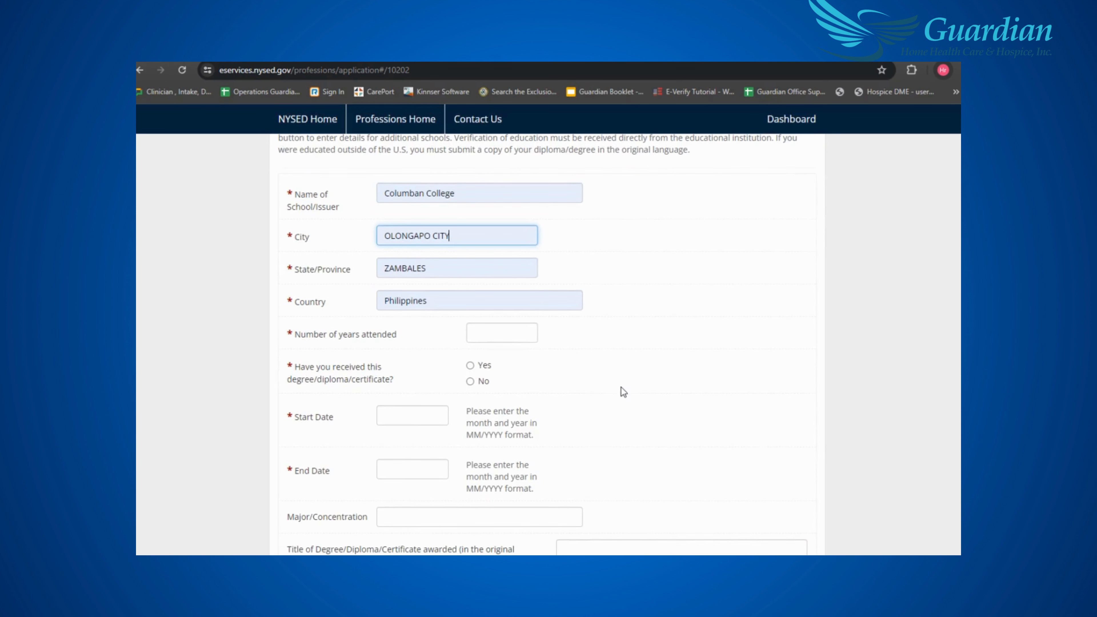
- Enter 4 years attended, degree received Yes, and program dates 06/2006 to 03/2010
{"action": "left_click", "coordinate": [523, 335]}
{"action": "type", "text": "4"}
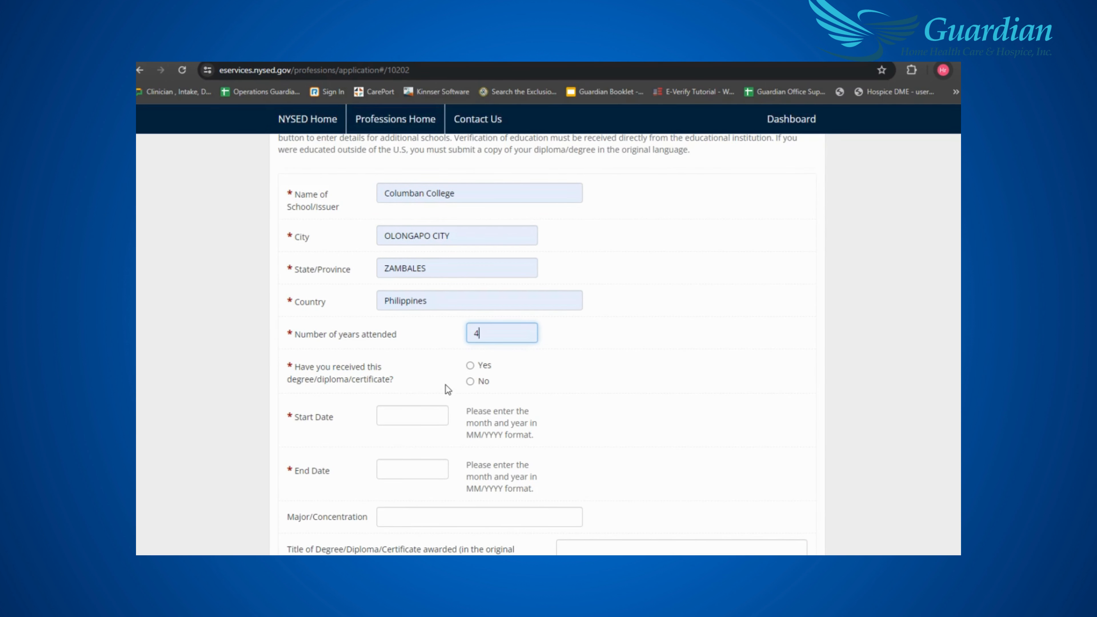
{"action": "left_click", "coordinate": [471, 365]}
{"action": "scroll", "coordinate": [621, 380], "scroll_direction": "down", "scroll_amount": 1}
{"action": "left_click", "coordinate": [404, 361]}
{"action": "left_click", "coordinate": [424, 383]}
{"action": "left_click", "coordinate": [426, 409]}
{"action": "left_click", "coordinate": [426, 434]}
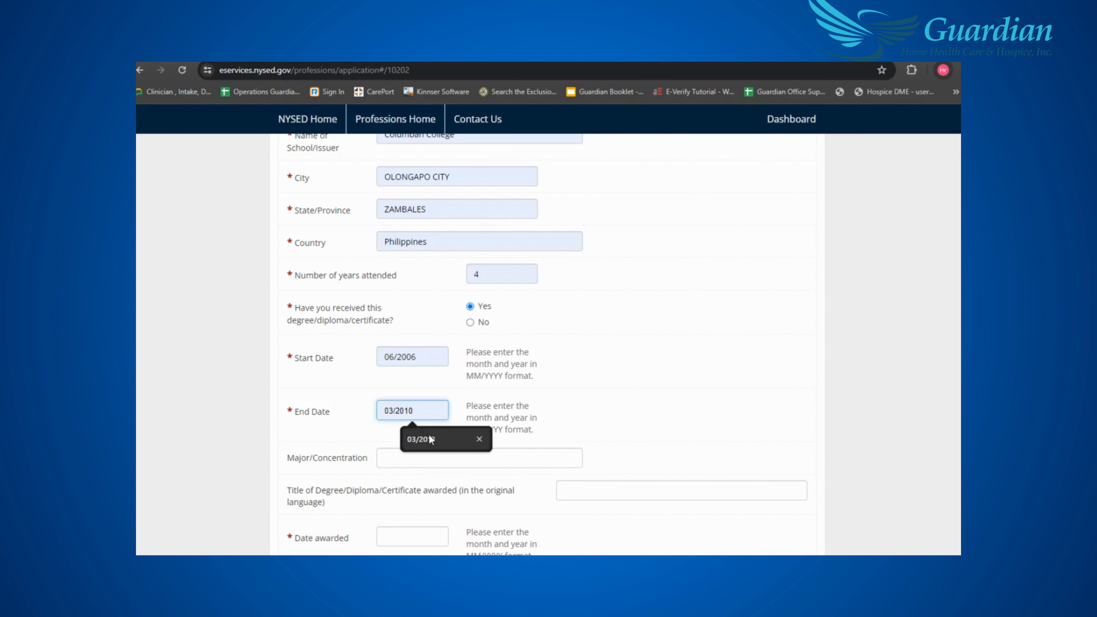
{"action": "scroll", "coordinate": [590, 378], "scroll_direction": "down", "scroll_amount": 2}
- Set major to Nursing, degree title 'Batsilyer ng Agham sa Narsing', awarded 03/2010
{"action": "left_click", "coordinate": [510, 336]}
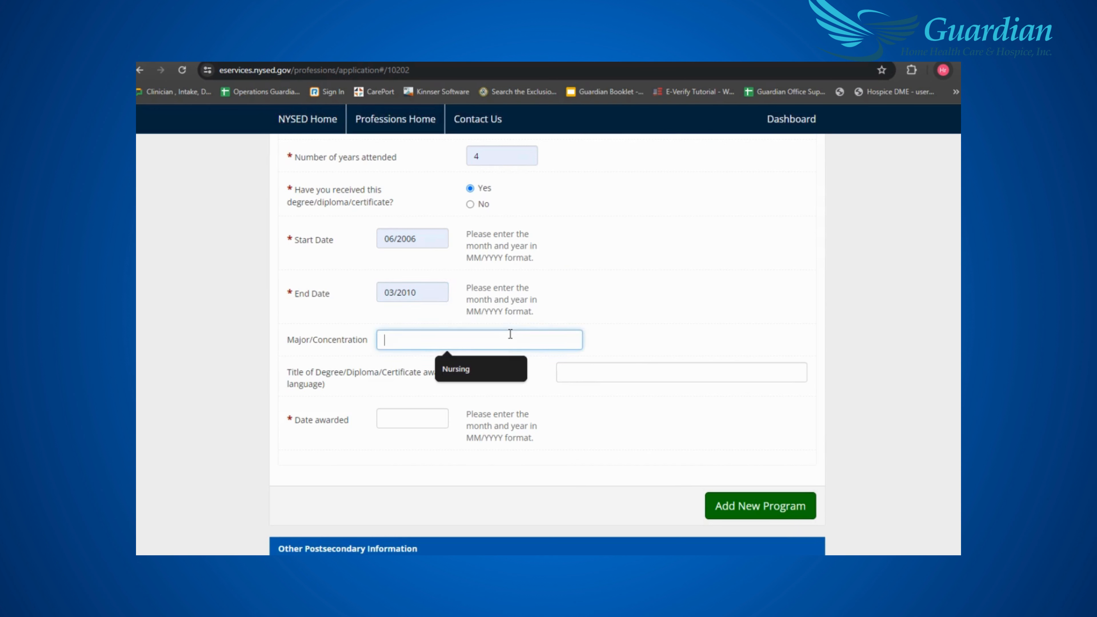
{"action": "left_click", "coordinate": [490, 364]}
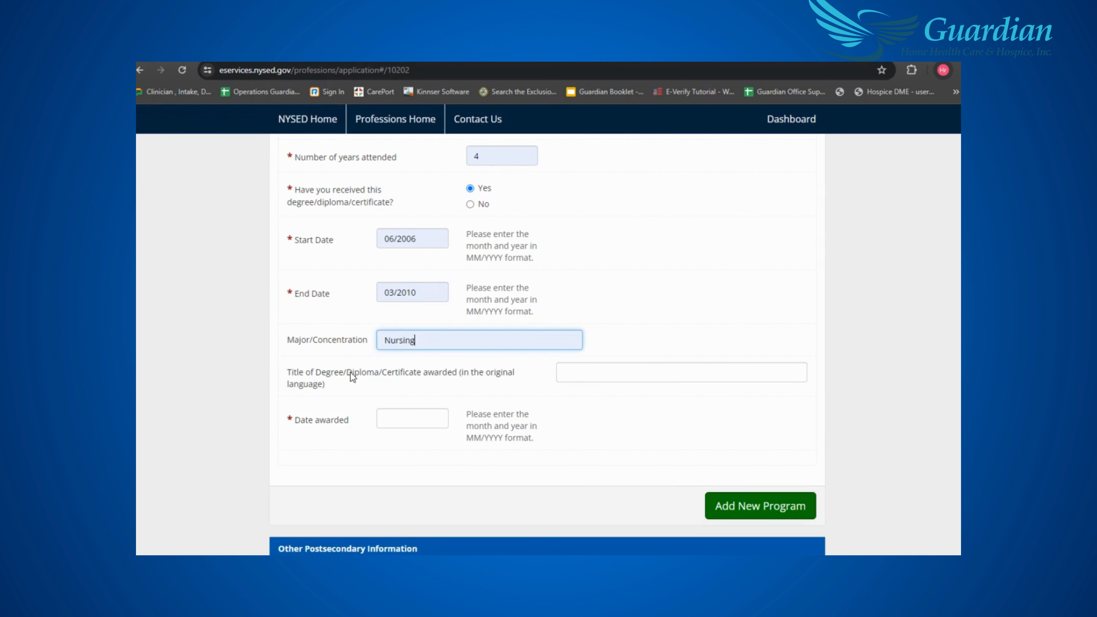
{"action": "left_click", "coordinate": [623, 381]}
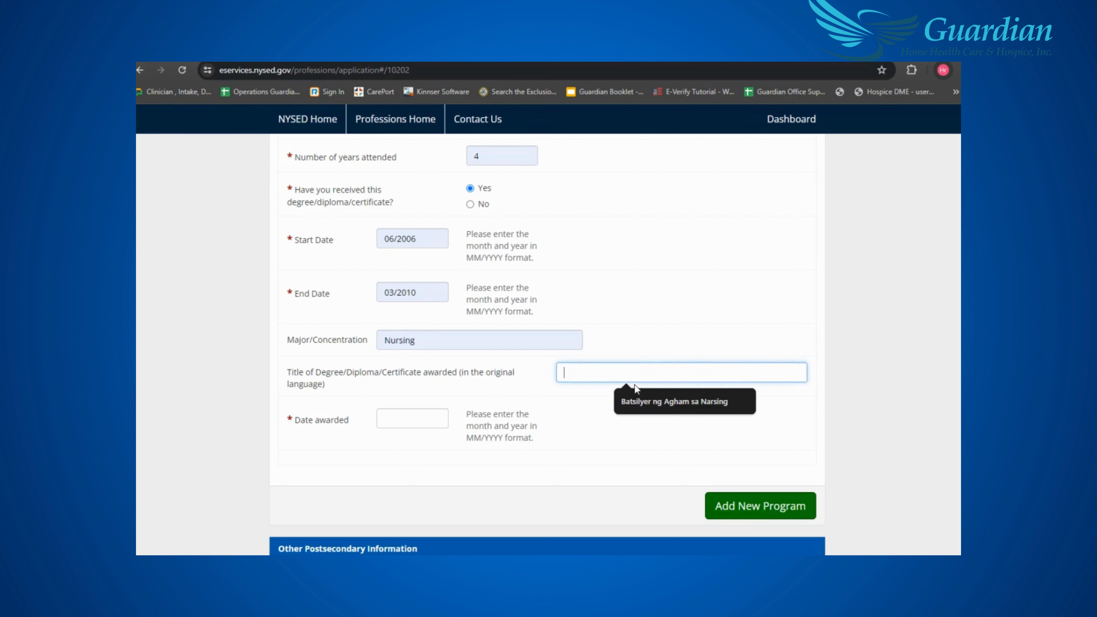
{"action": "left_click", "coordinate": [640, 401]}
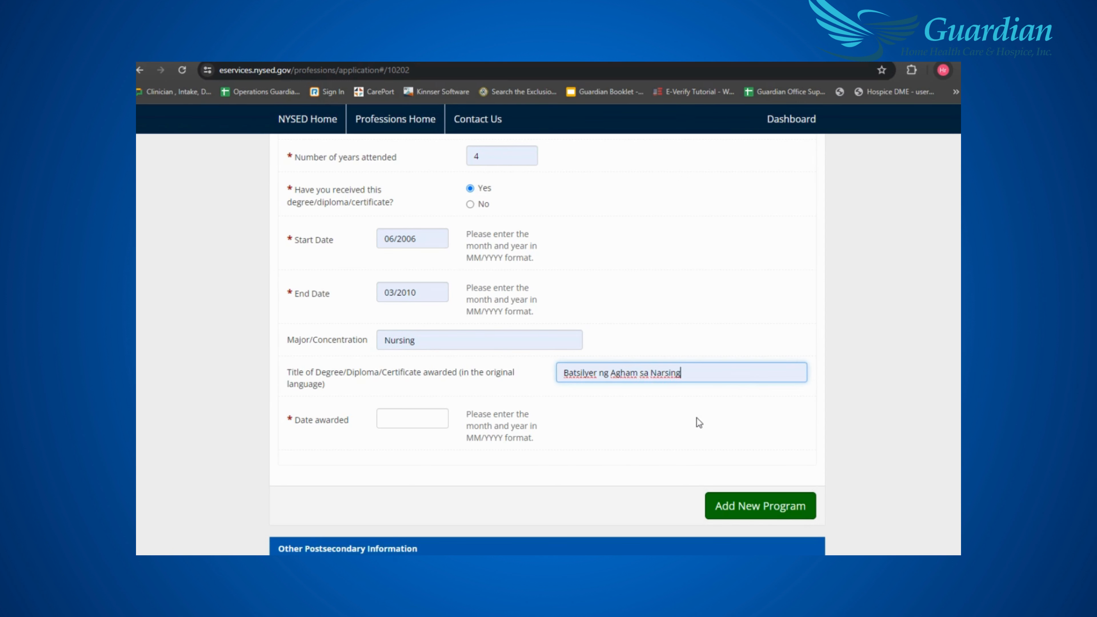
{"action": "left_click", "coordinate": [409, 422]}
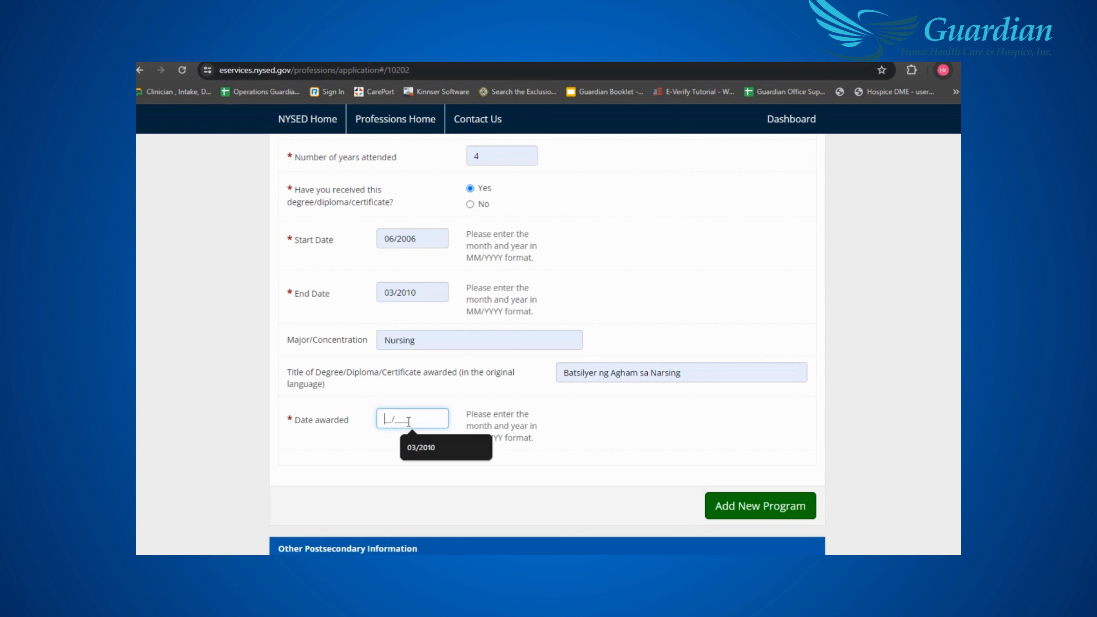
{"action": "left_click", "coordinate": [427, 444]}
{"action": "scroll", "coordinate": [477, 442], "scroll_direction": "down", "scroll_amount": 1}
{"action": "scroll", "coordinate": [477, 441], "scroll_direction": "down", "scroll_amount": 8}
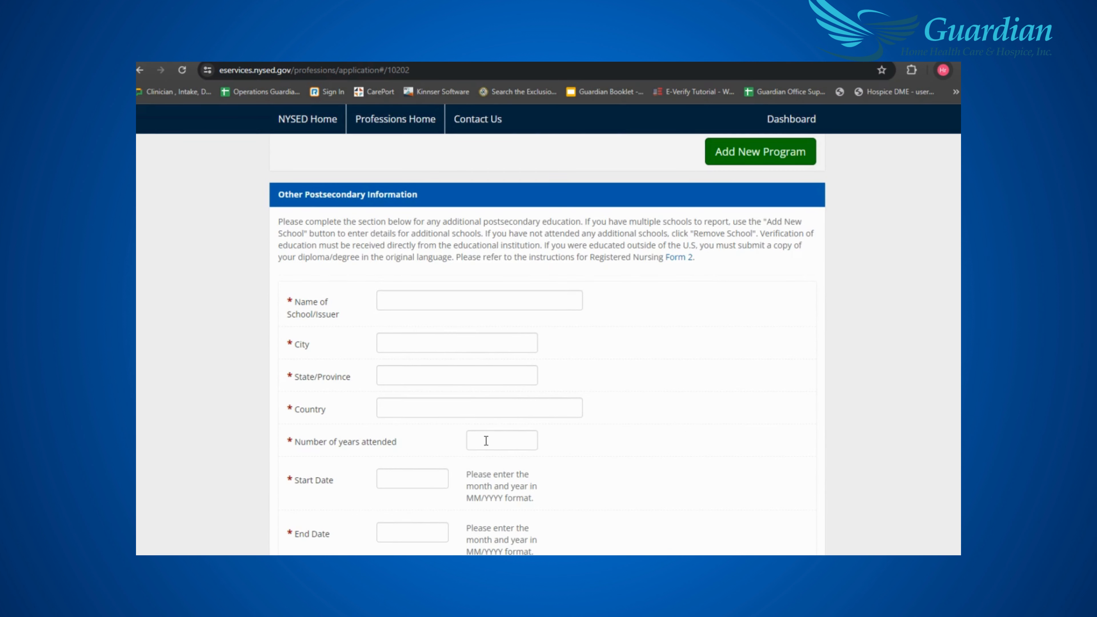
- Remove the empty additional school entry under Other Postsecondary Information
{"action": "scroll", "coordinate": [486, 441], "scroll_direction": "down", "scroll_amount": 2}
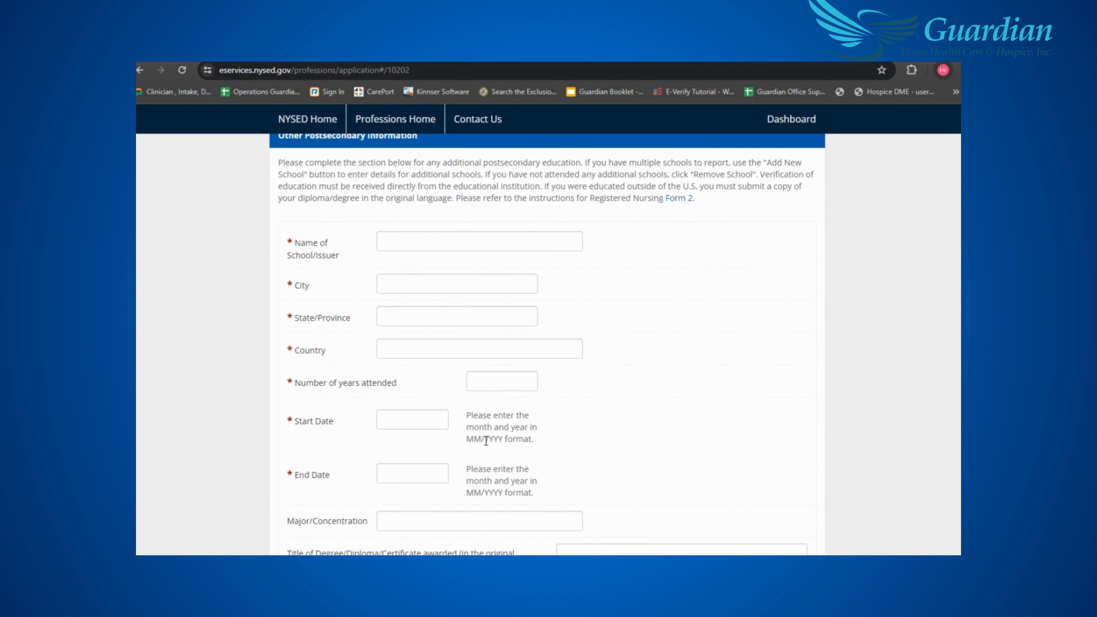
{"action": "scroll", "coordinate": [486, 440], "scroll_direction": "down", "scroll_amount": 5}
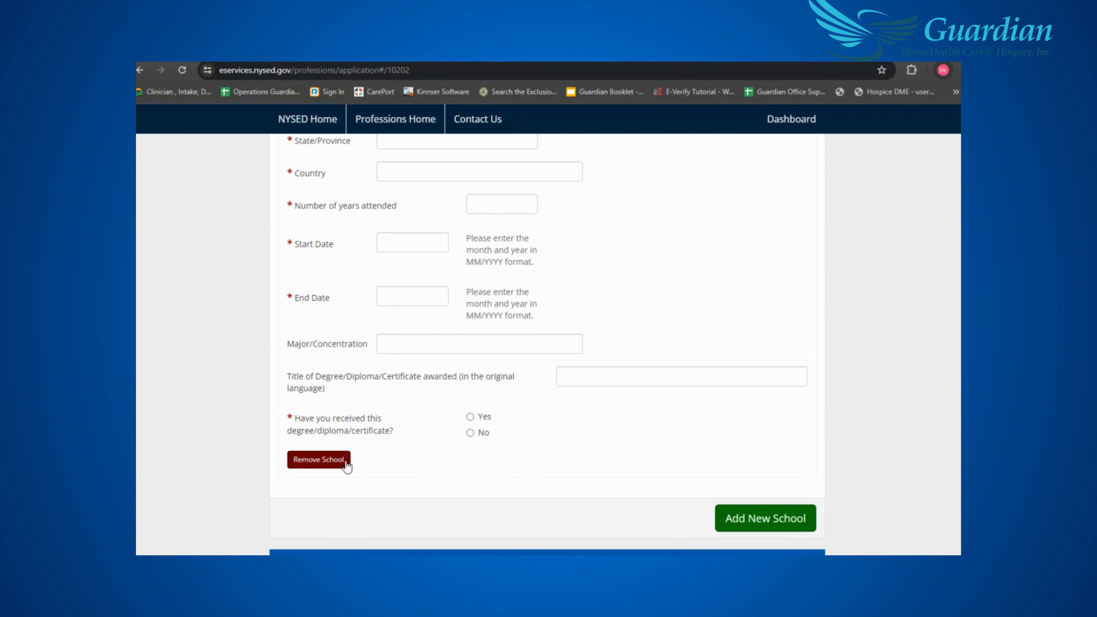
{"action": "left_click", "coordinate": [337, 461]}
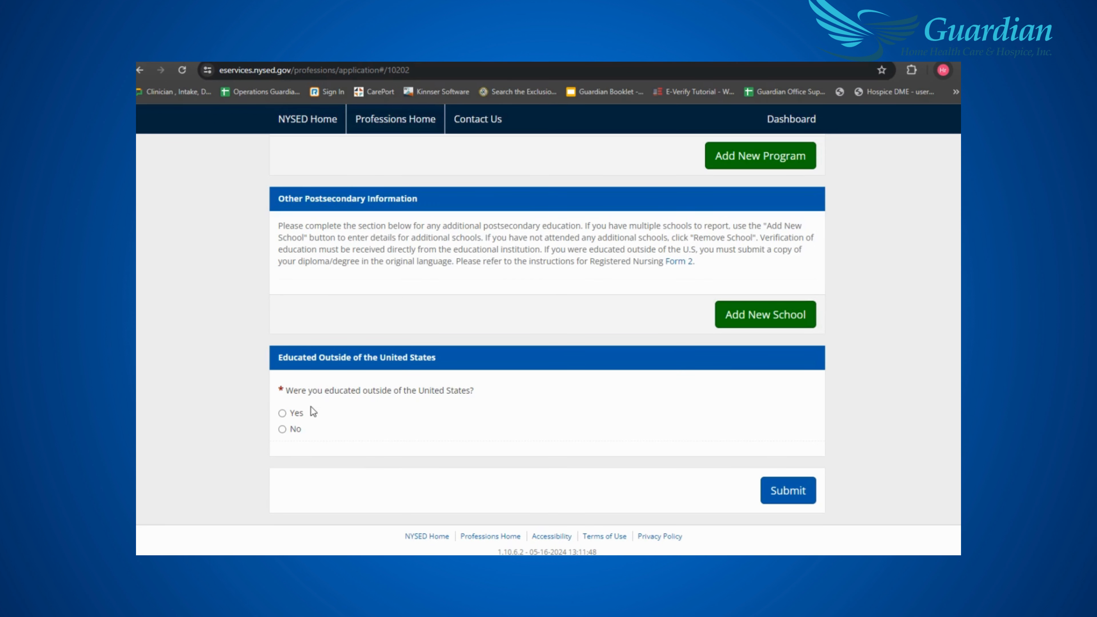
- Answer Yes to being educated outside the United States, revealing the document upload form
{"action": "left_click", "coordinate": [282, 413]}
{"action": "scroll", "coordinate": [511, 432], "scroll_direction": "down", "scroll_amount": 5}
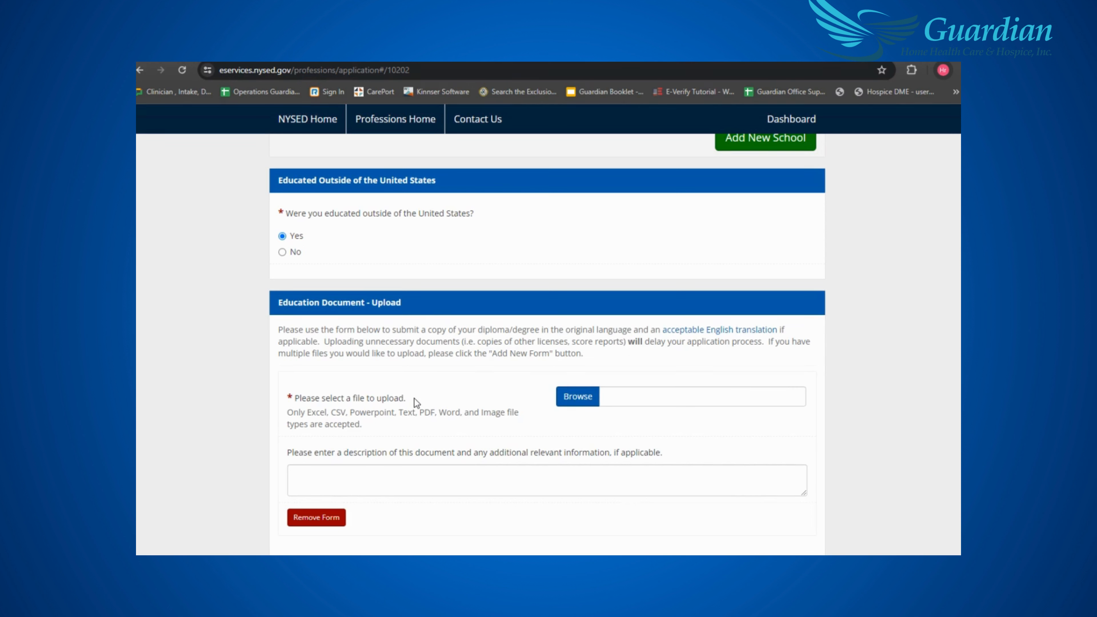
{"action": "scroll", "coordinate": [417, 399], "scroll_direction": "down", "scroll_amount": 2}
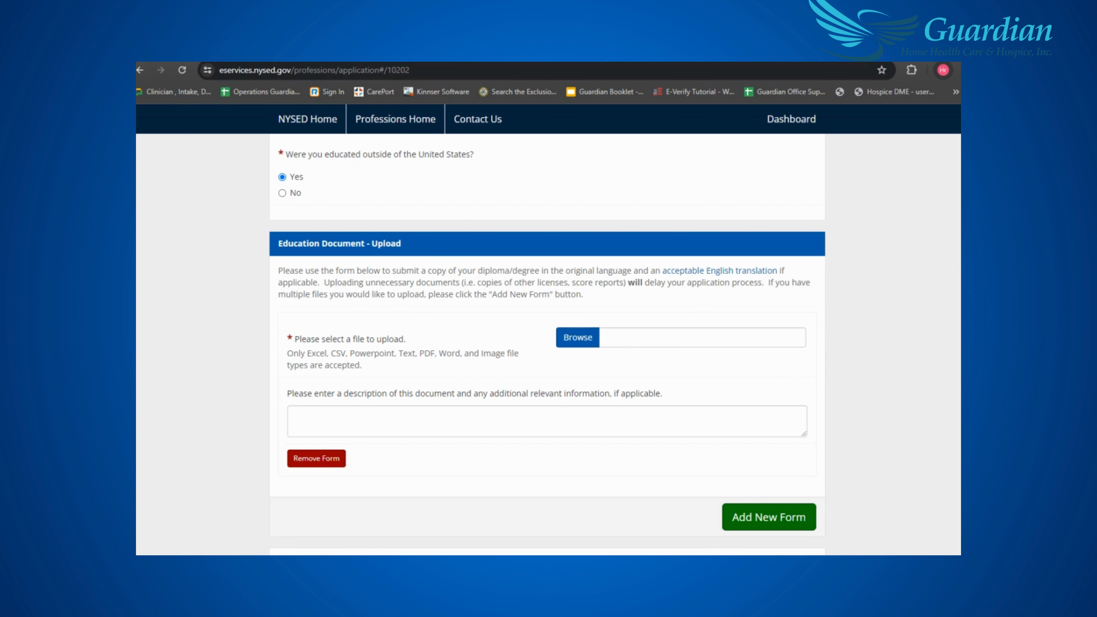
{"action": "scroll", "coordinate": [722, 375], "scroll_direction": "down", "scroll_amount": 3}
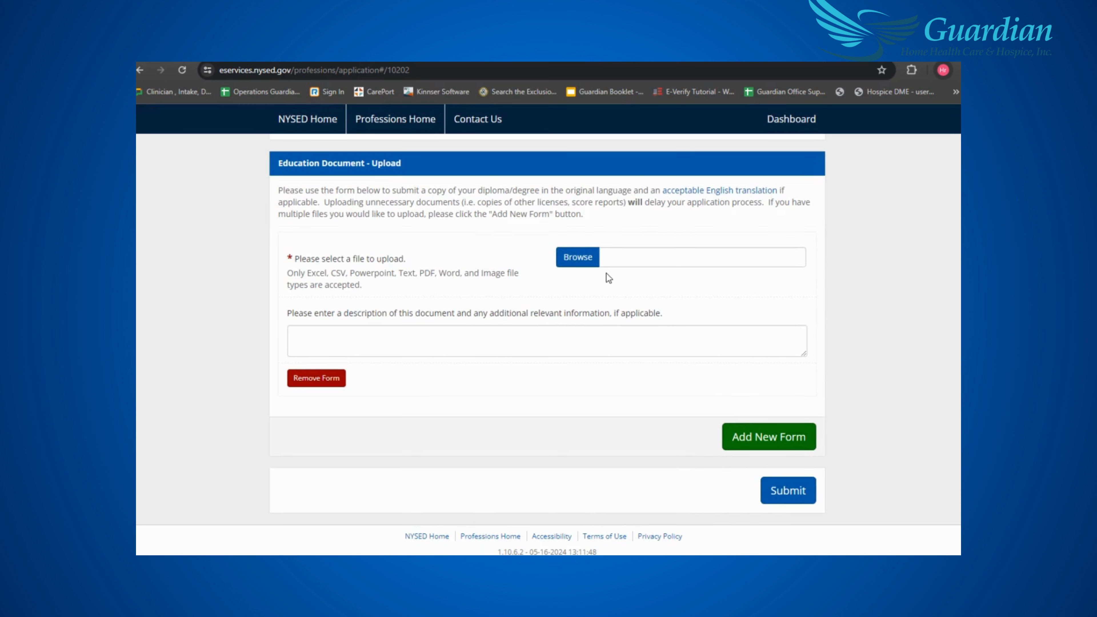
- Submit the education page, then submit Page 4: Experience with No previous licenses
{"action": "left_click", "coordinate": [583, 262]}
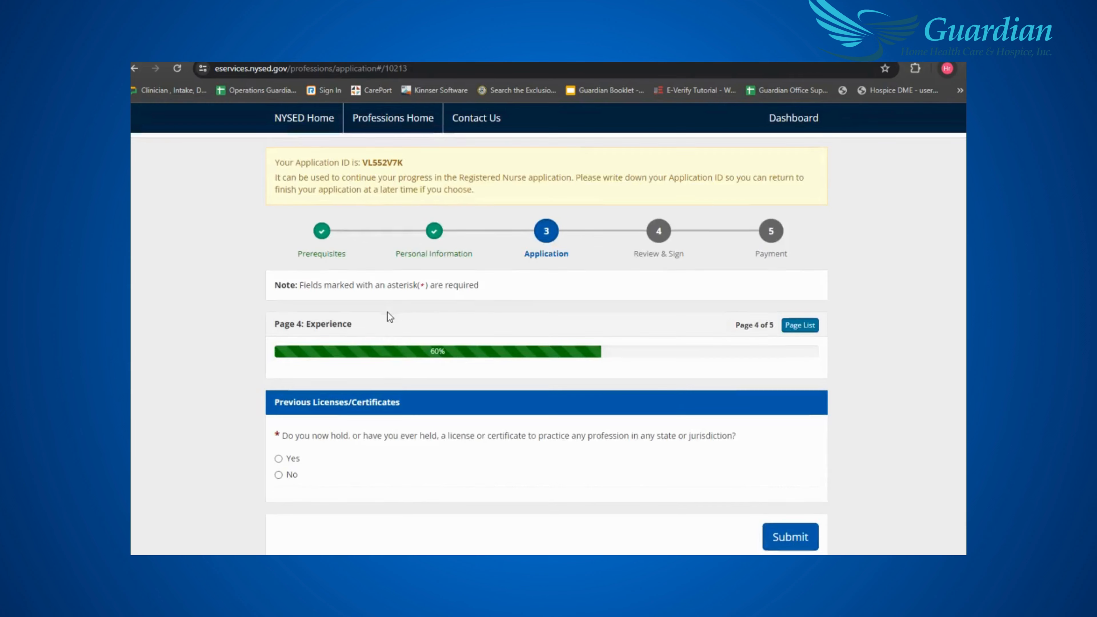
{"action": "scroll", "coordinate": [387, 312], "scroll_direction": "down", "scroll_amount": 1}
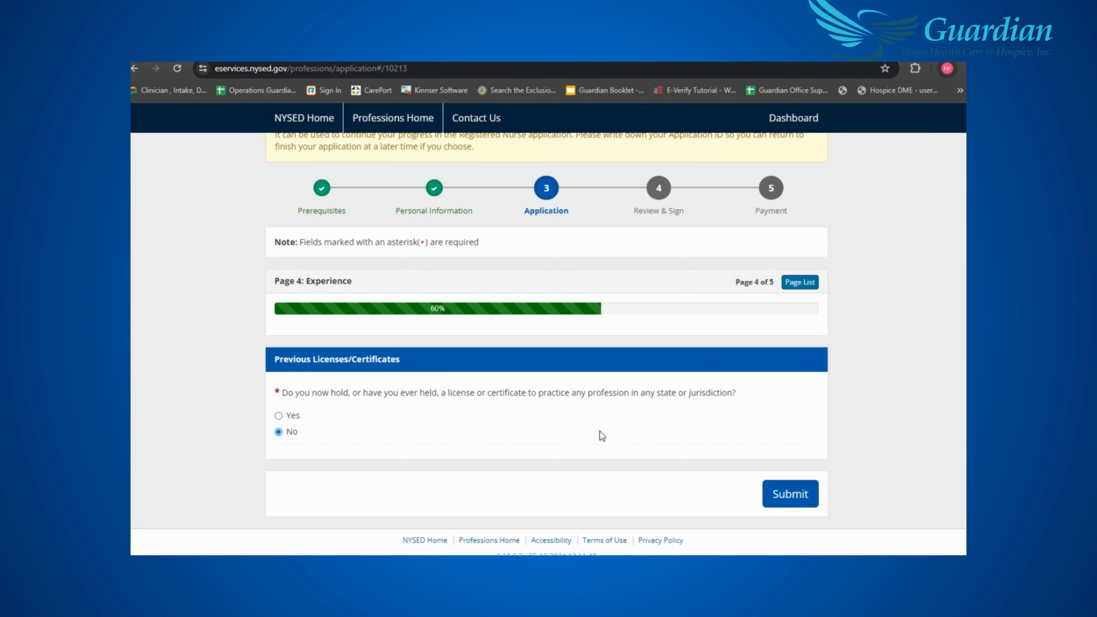
{"action": "left_click", "coordinate": [789, 493]}
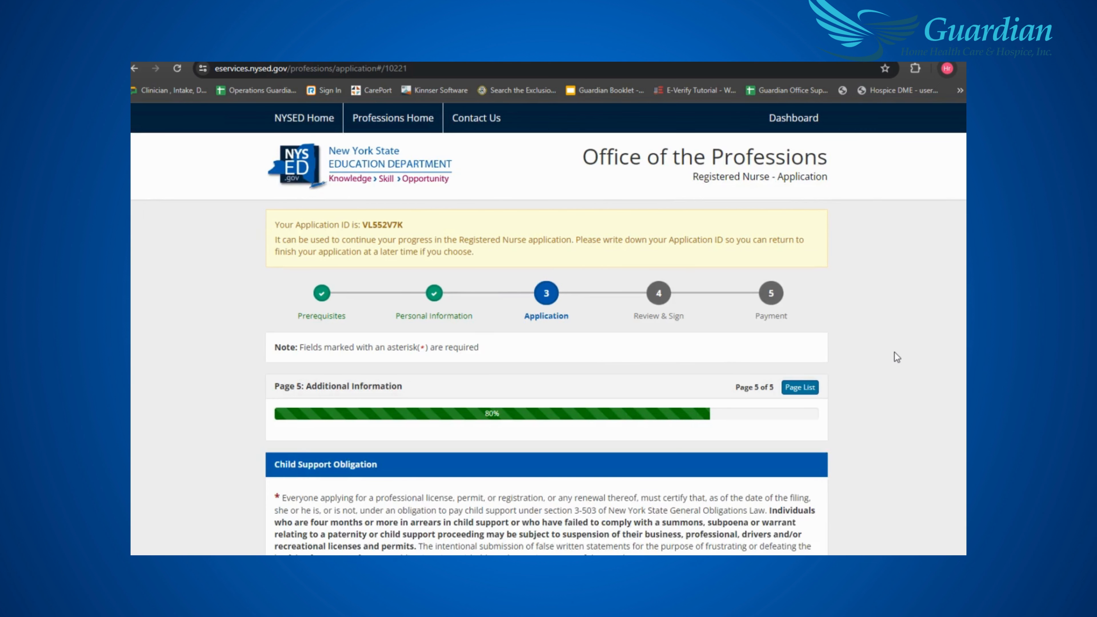
- Declare no child support obligation and citizenship status 'I do not reside in the United States'
{"action": "scroll", "coordinate": [894, 352], "scroll_direction": "down", "scroll_amount": 4}
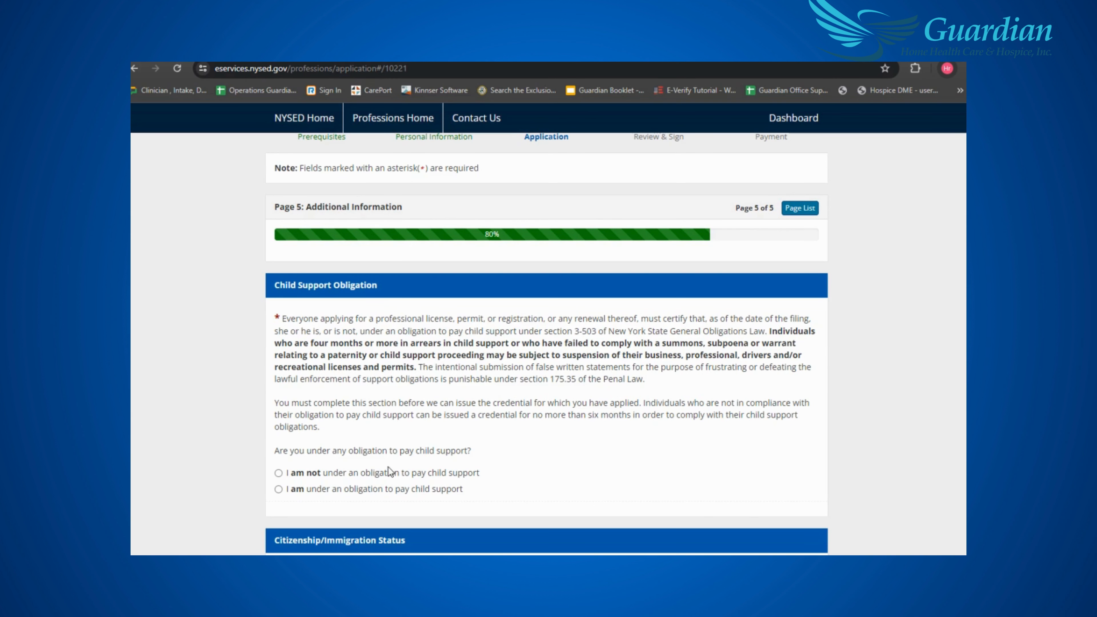
{"action": "left_click", "coordinate": [278, 473]}
{"action": "scroll", "coordinate": [741, 428], "scroll_direction": "down", "scroll_amount": 1}
{"action": "scroll", "coordinate": [741, 427], "scroll_direction": "down", "scroll_amount": 6}
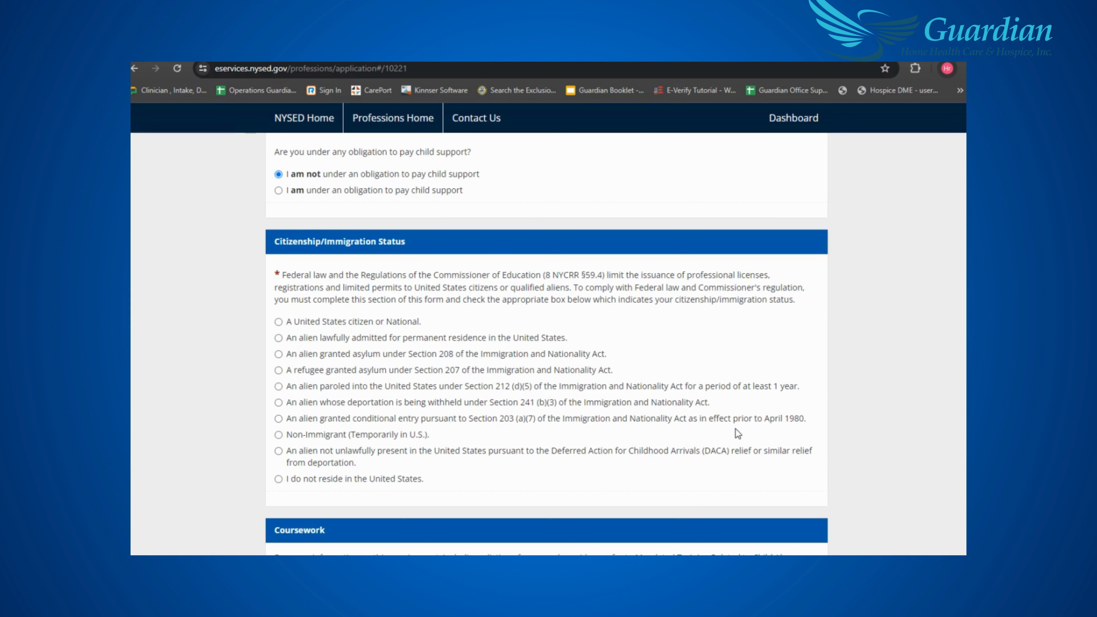
{"action": "left_click", "coordinate": [281, 482]}
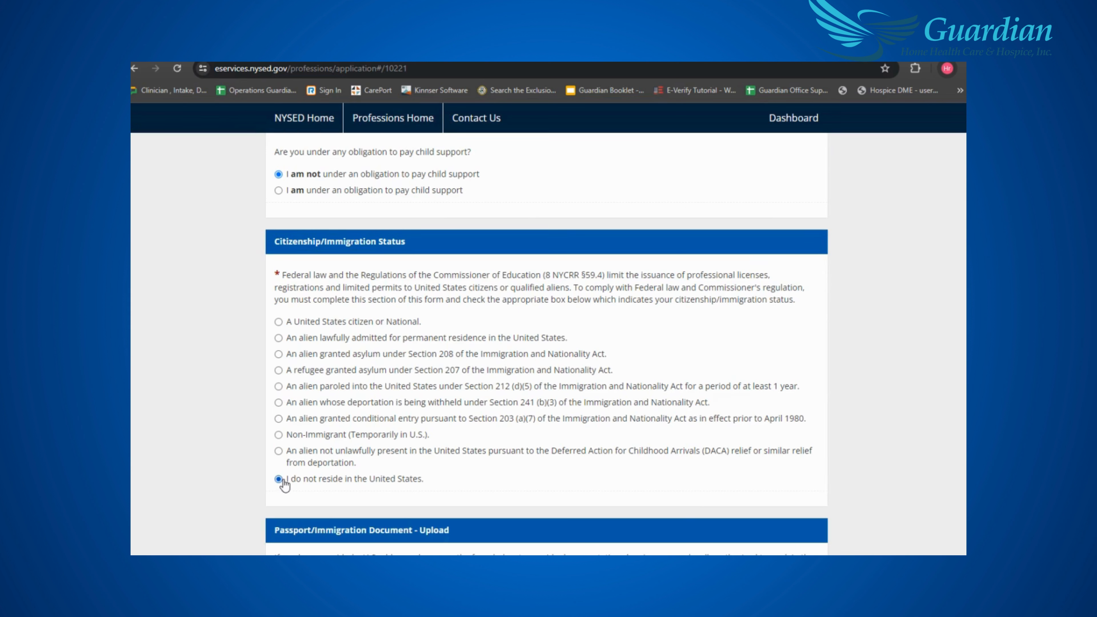
{"action": "scroll", "coordinate": [641, 475], "scroll_direction": "down", "scroll_amount": 5}
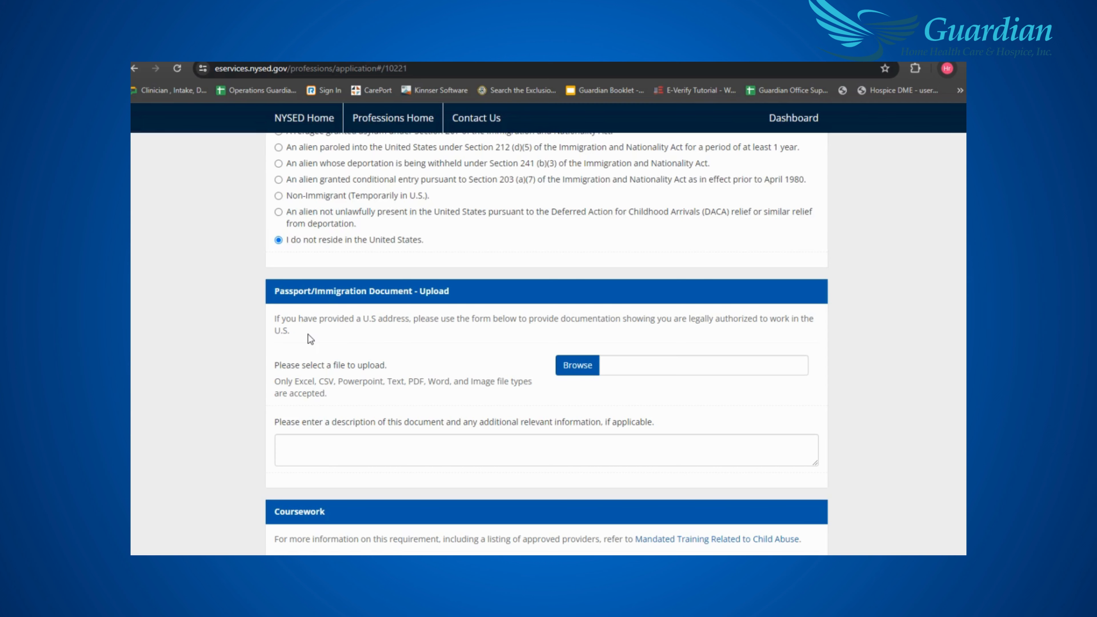
{"action": "scroll", "coordinate": [307, 335], "scroll_direction": "down", "scroll_amount": 6}
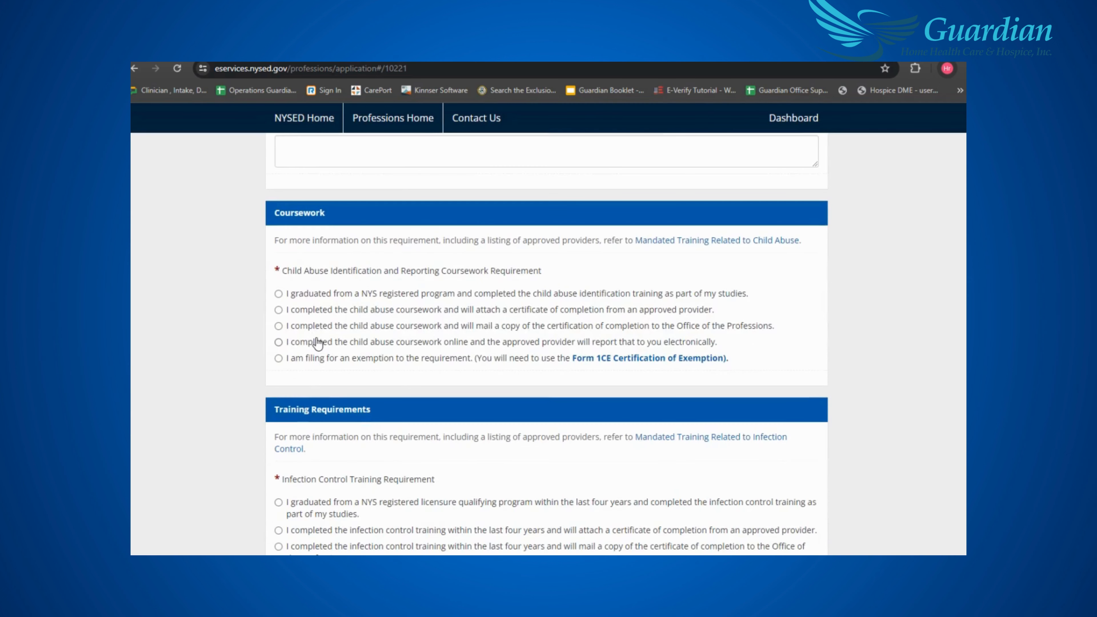